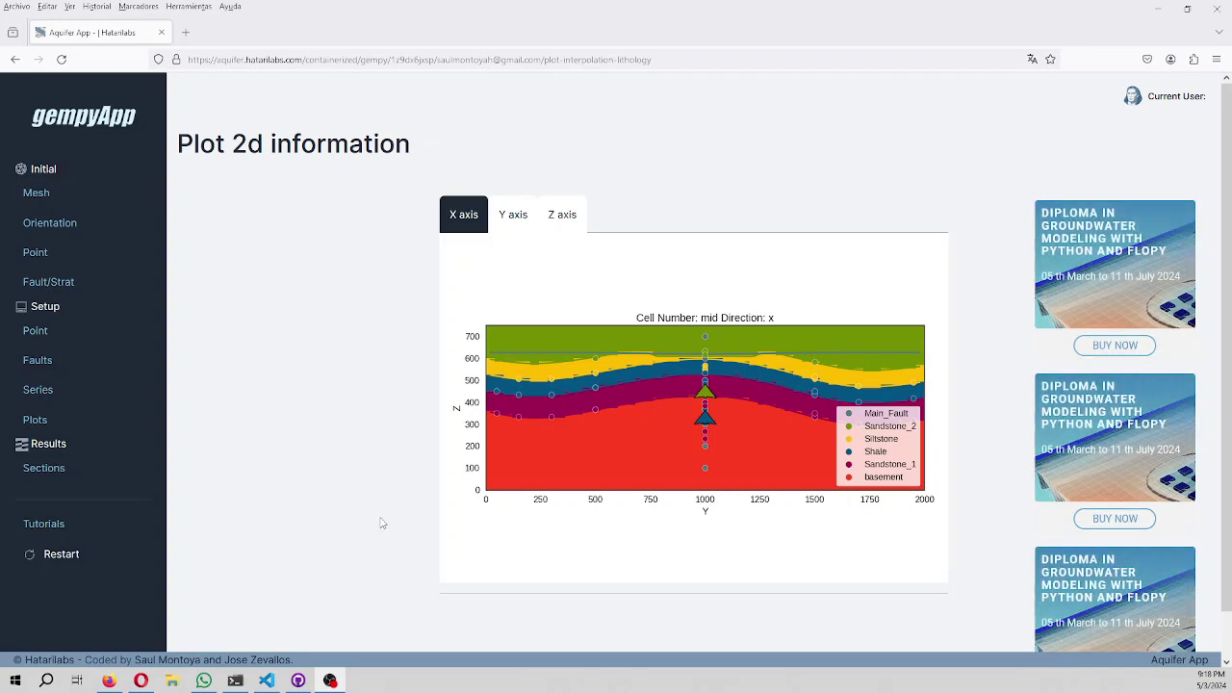
Show the Y-direction lithology cross-section, then switch to the Z-direction section.
left_click(507, 217)
left_click(576, 220)
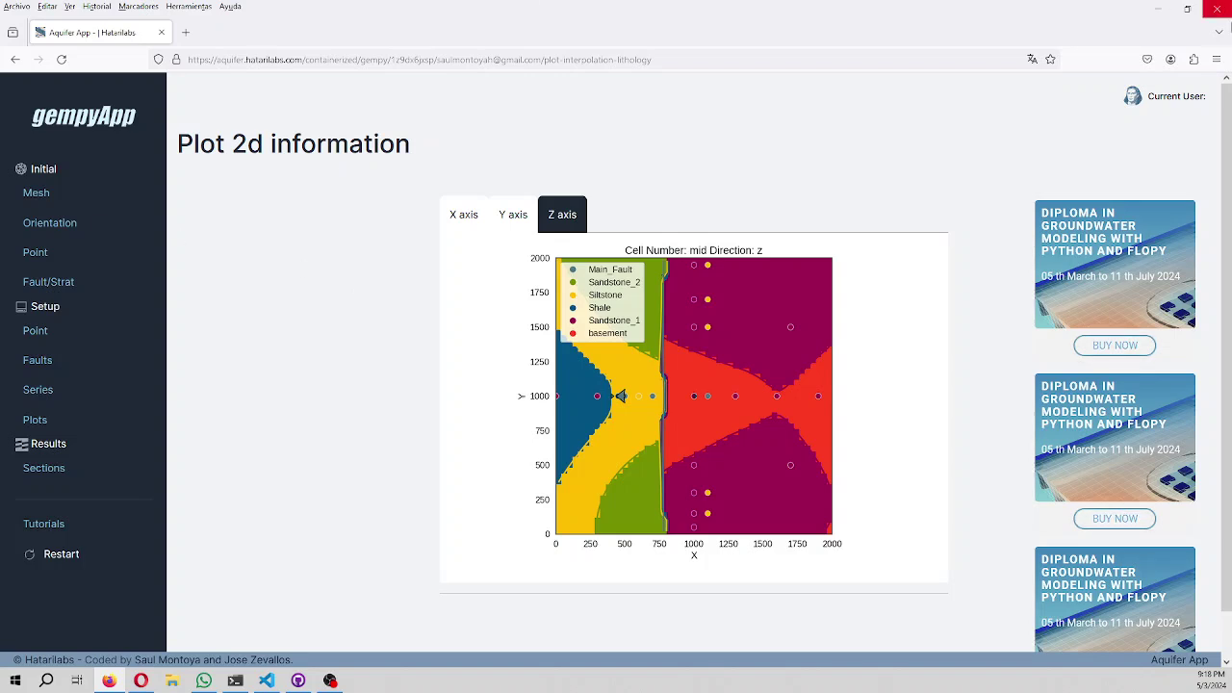
Clear all recent Firefox browsing history, cookies and cache.
left_click(1217, 60)
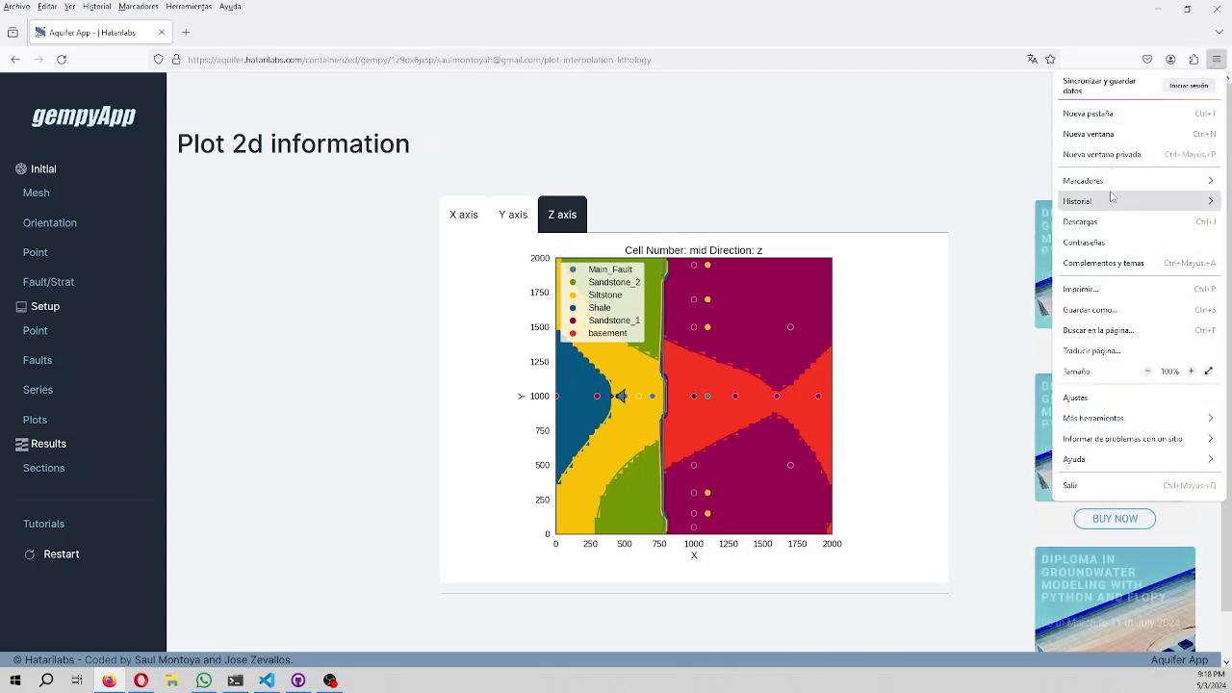
left_click(1006, 199)
left_click(1109, 180)
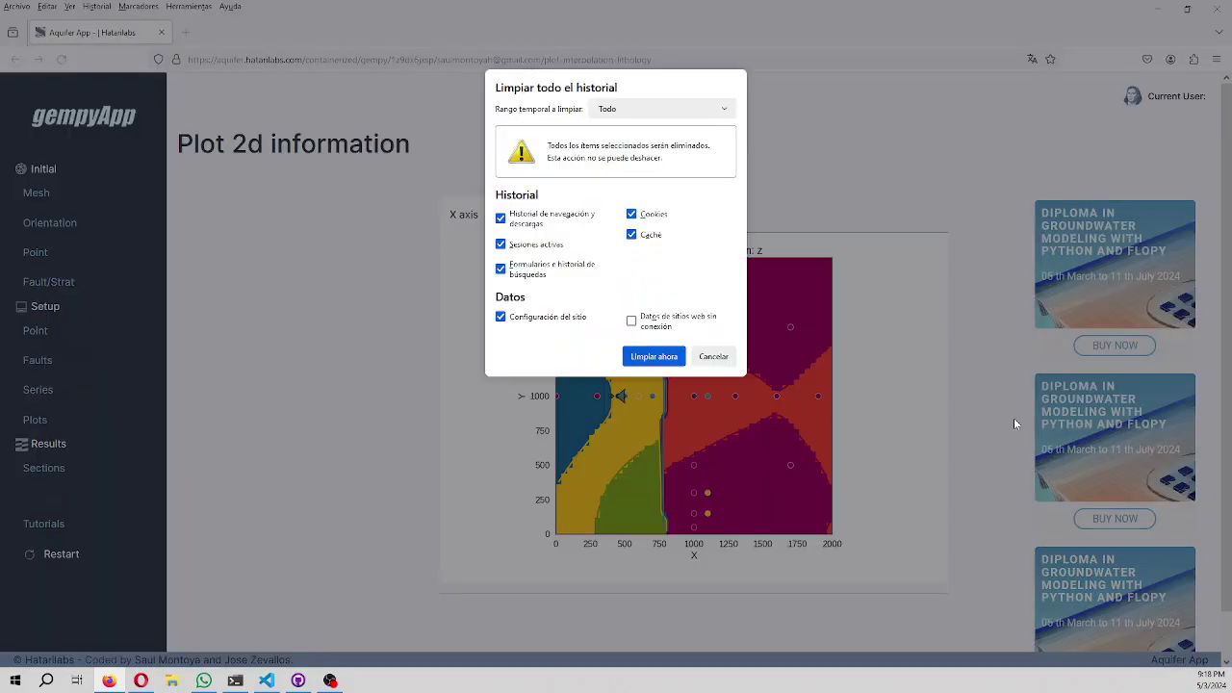
left_click(643, 359)
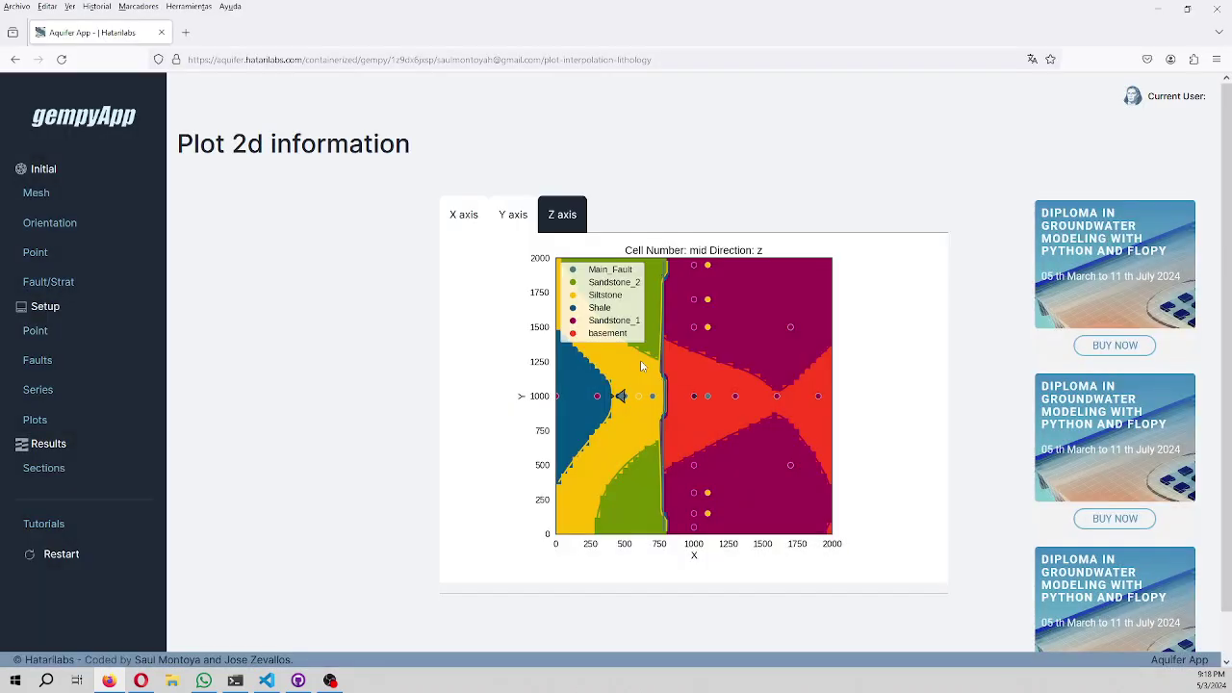
Delete the page path from the address, leaving only aquifer.hatarilabs.com.
left_click(297, 59)
left_click_drag(297, 60, 886, 68)
key("BackSpace")
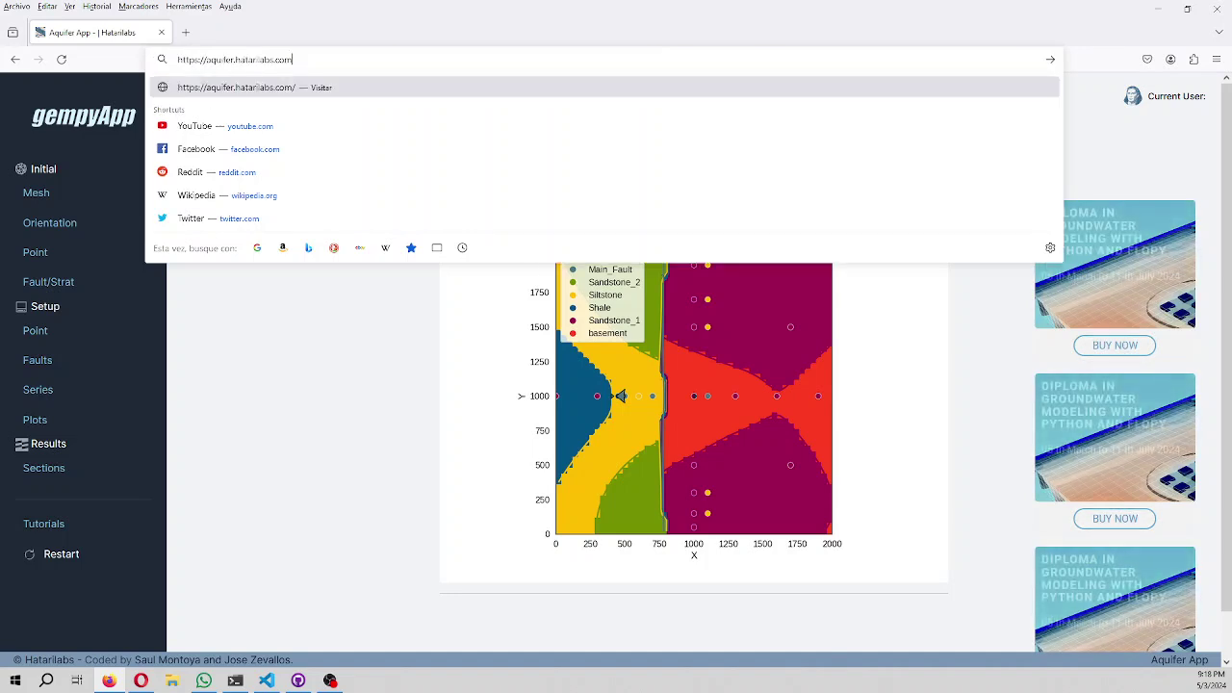
Load the aquifer.hatarilabs.com home page and choose sign-in with the Hatarilabs Apps account.
key("Return")
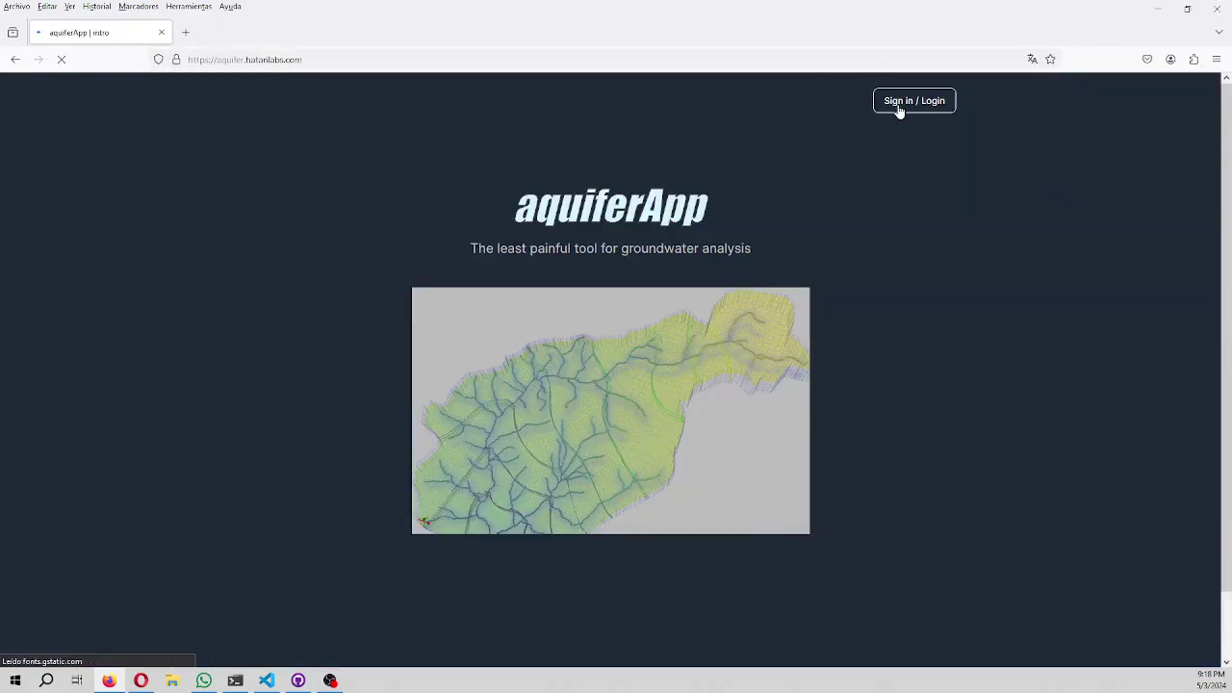
left_click(901, 108)
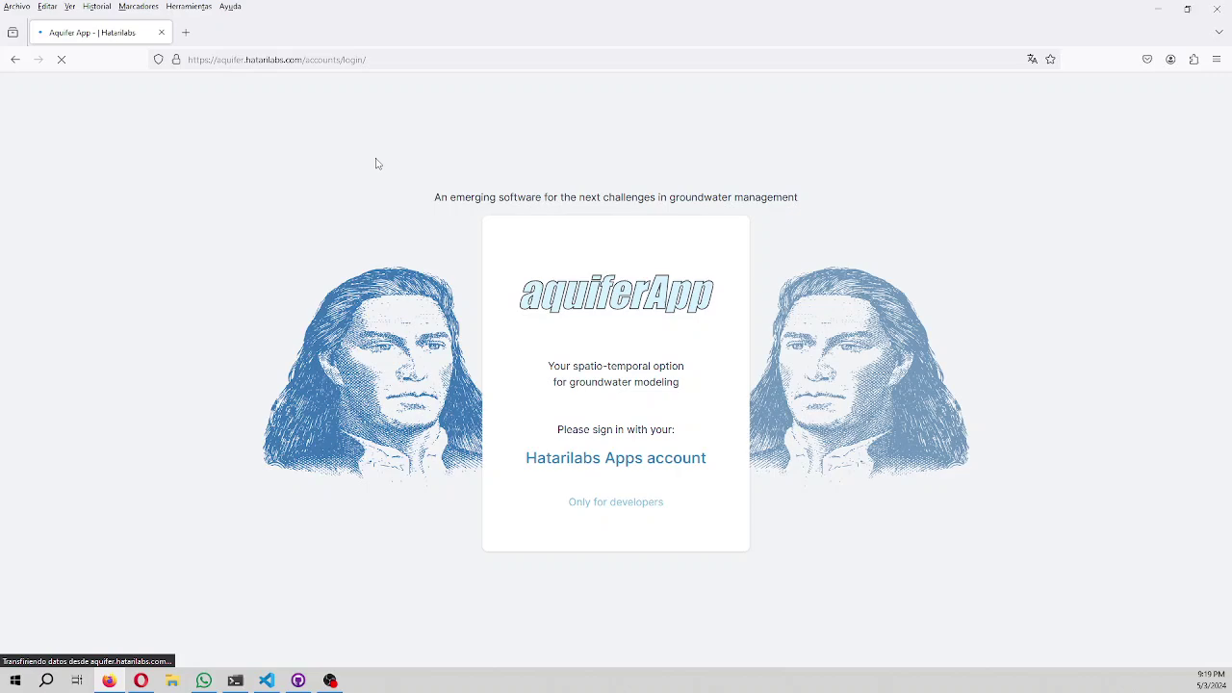
left_click(604, 459)
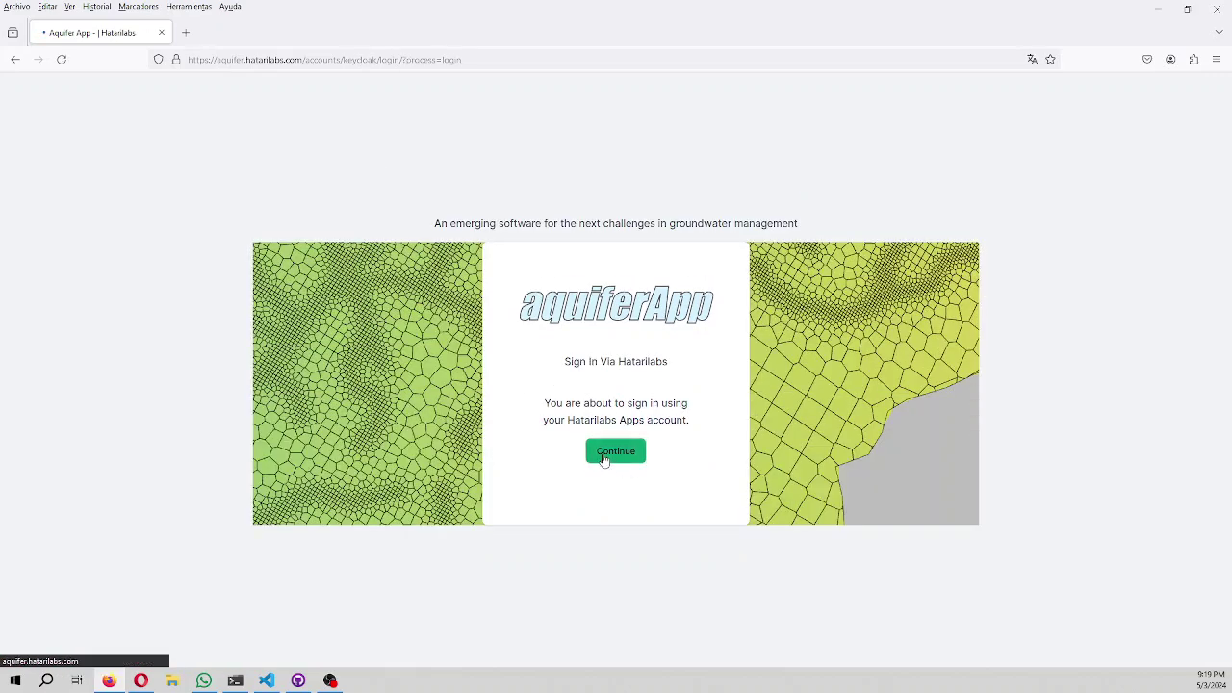
left_click(605, 459)
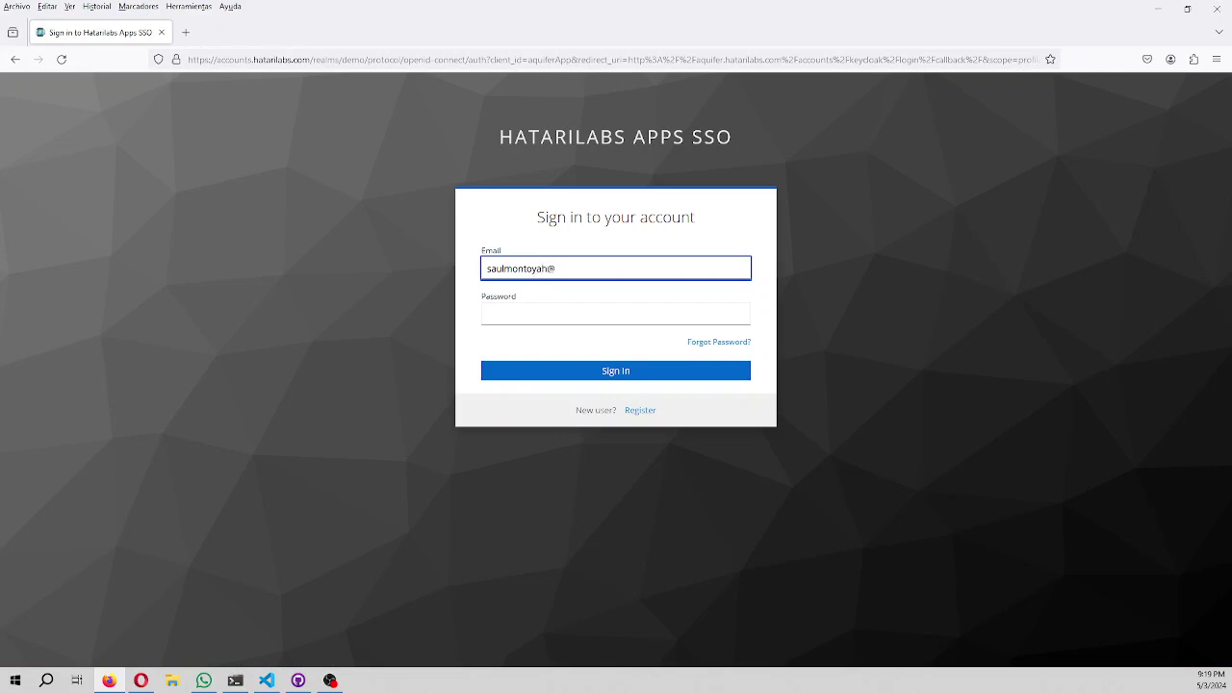
Log in by entering the account e-mail and password.
key("Tab")
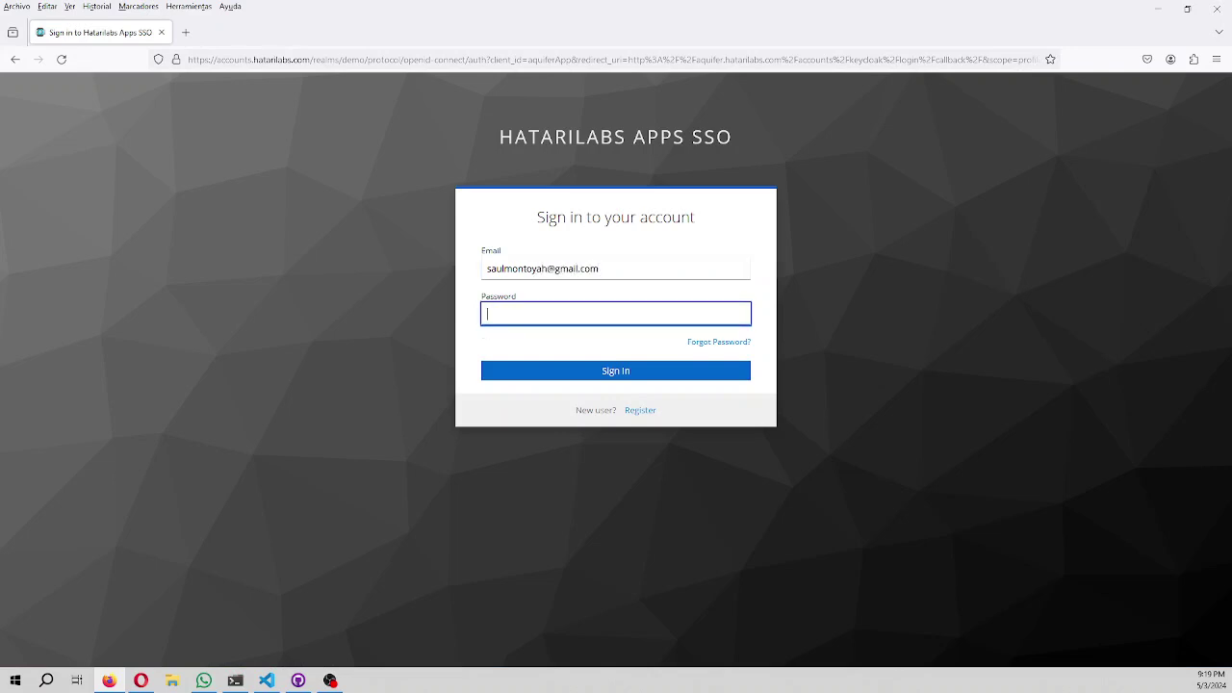
type("••")
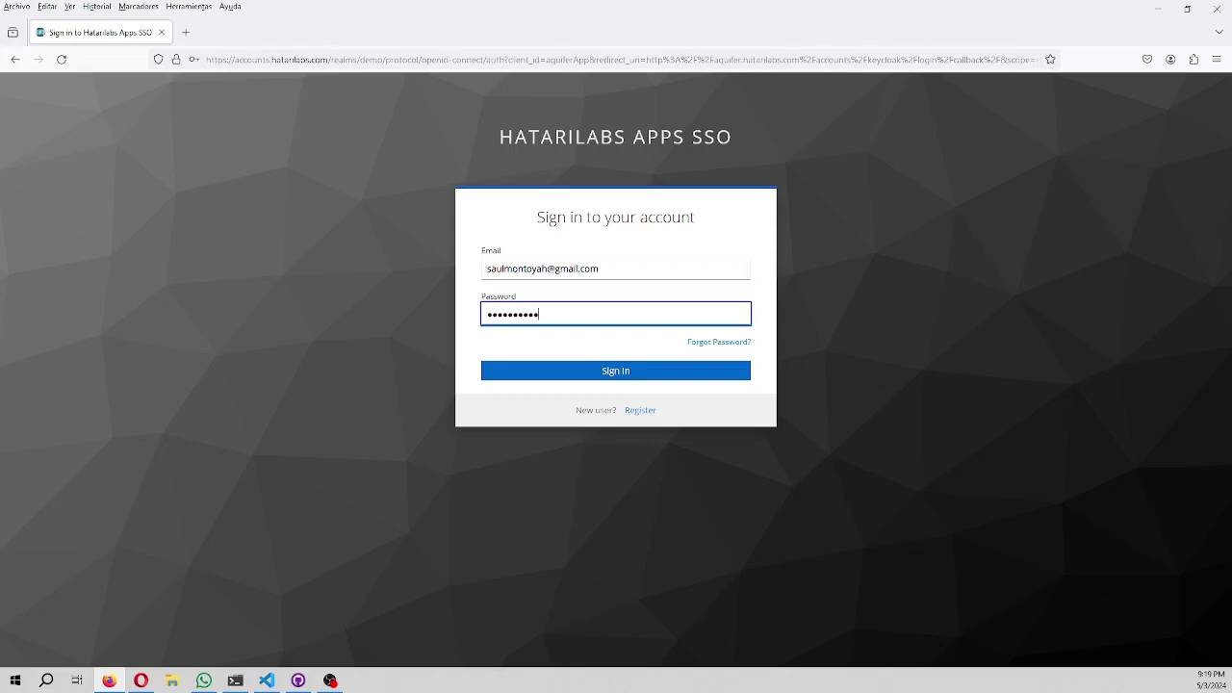
key("Return")
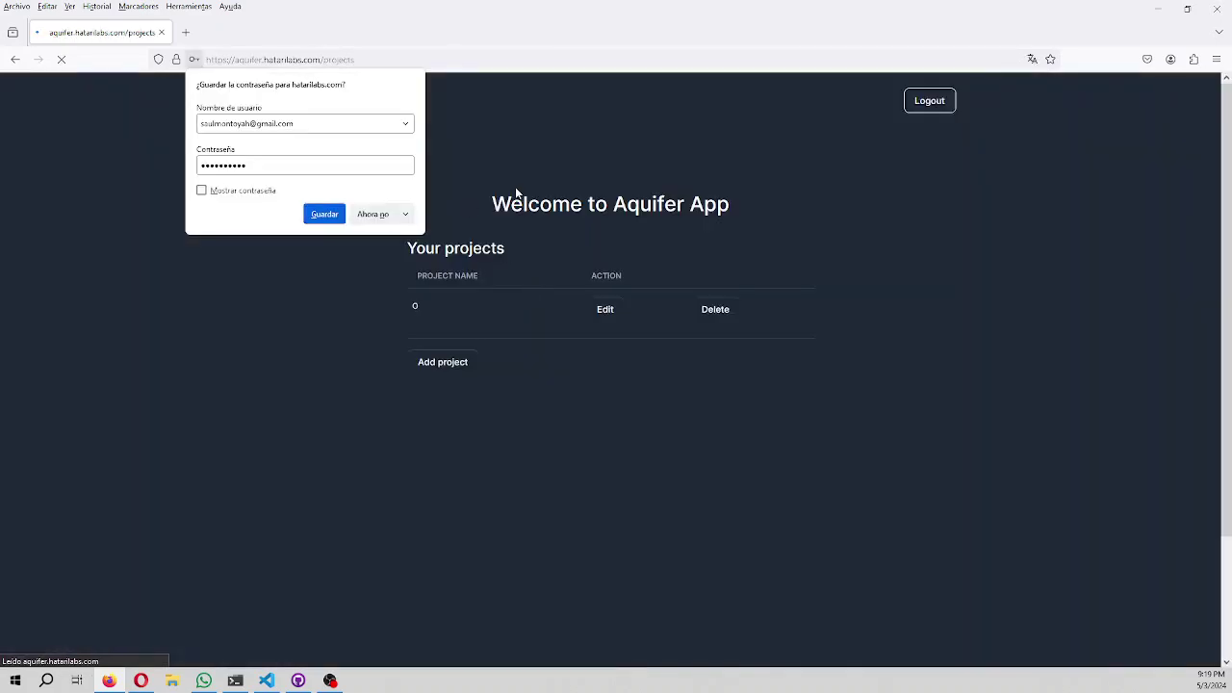
Delete project 0, upload a new 'geological model' project described as 'gempy', and open its gallery.
left_click(713, 309)
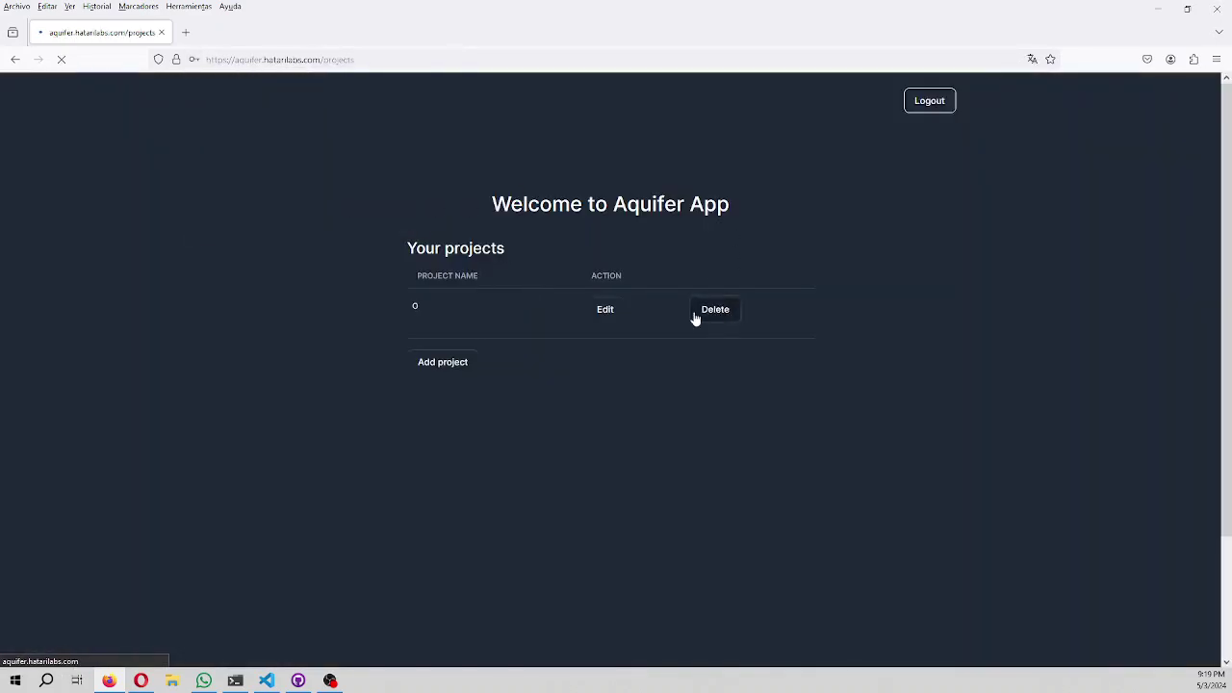
left_click(462, 358)
left_click(472, 257)
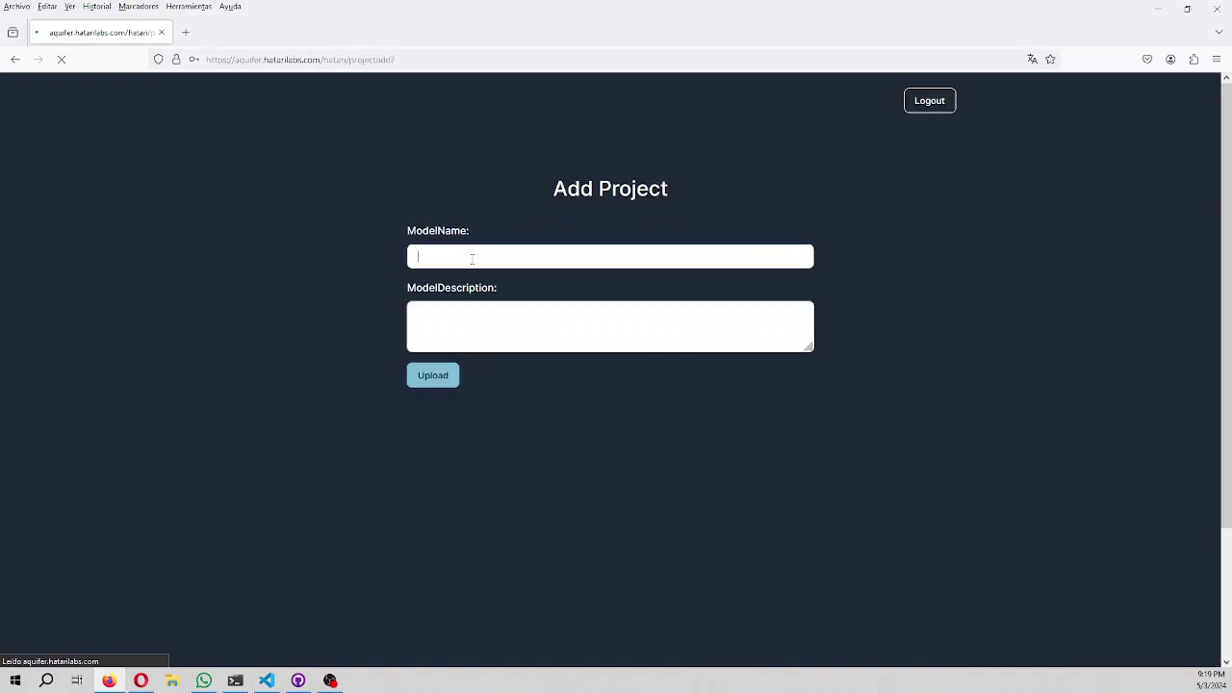
type("geological model")
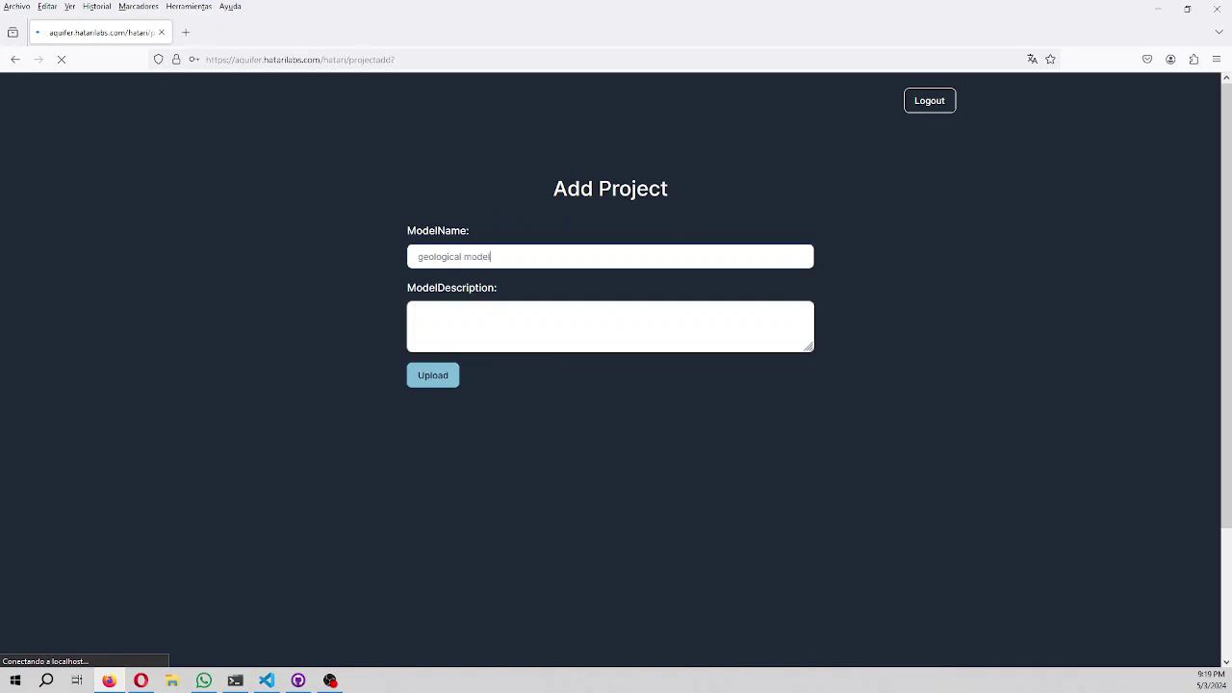
left_click(503, 344)
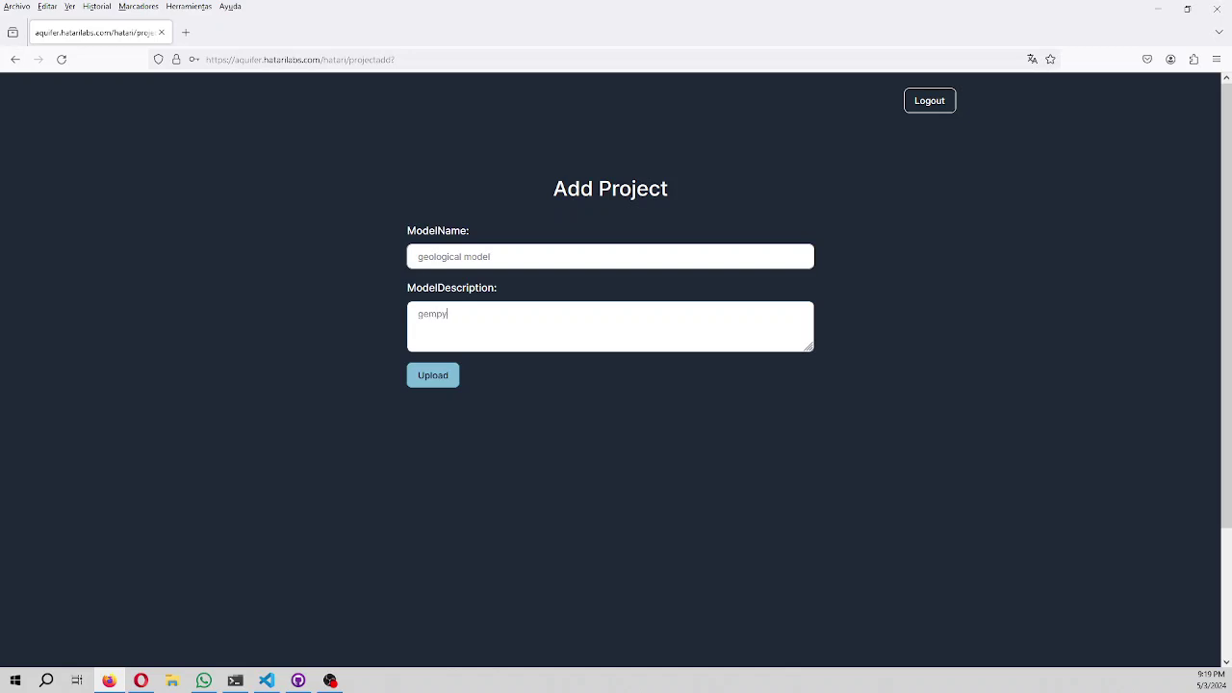
left_click(432, 382)
left_click(623, 317)
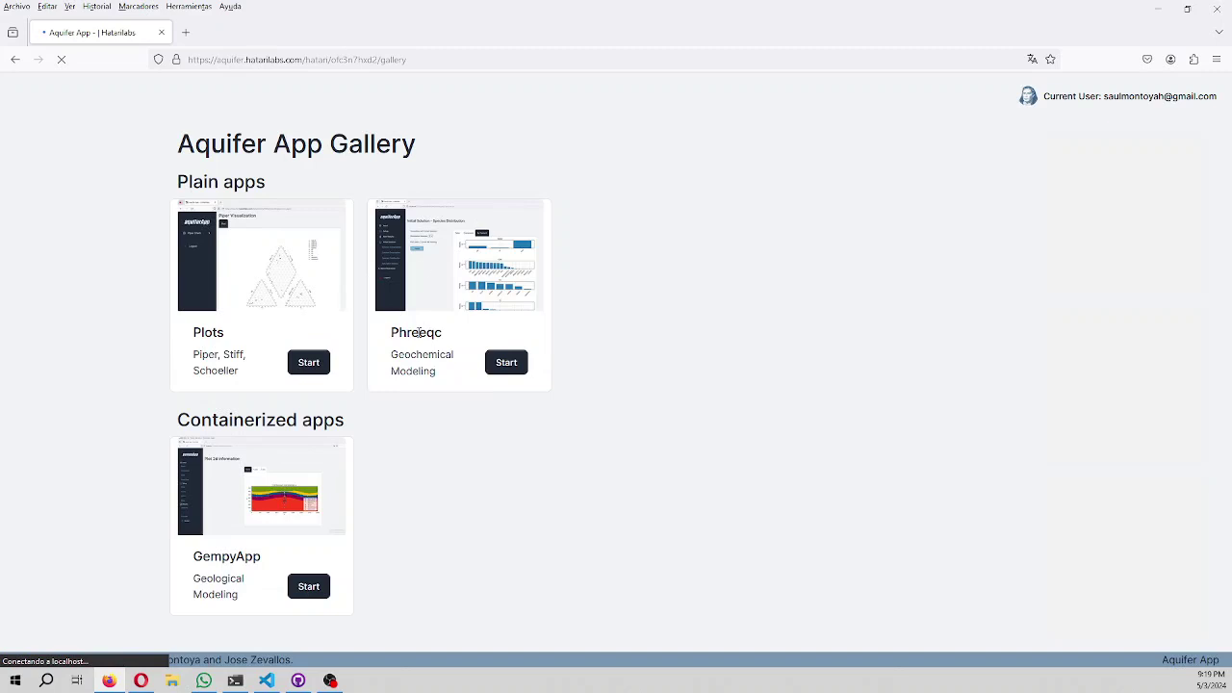
Start GempyApp from the gallery and create its Gempy pod.
left_click(308, 594)
left_click(219, 214)
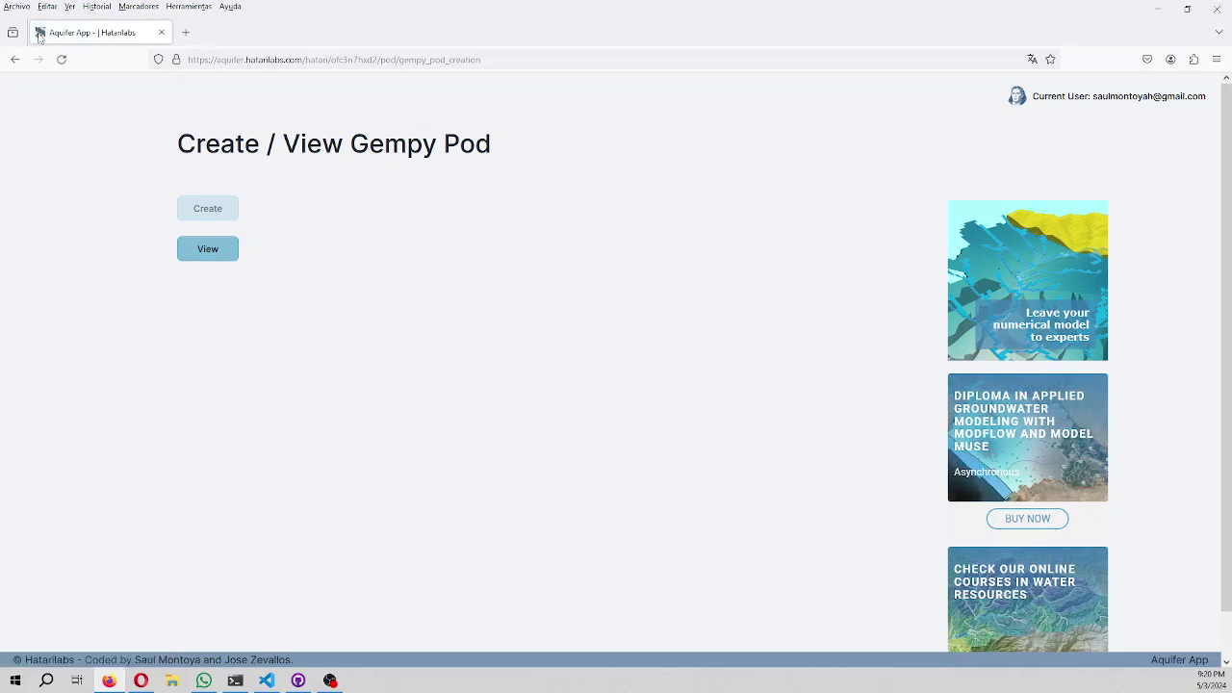
Open the running pod and enter mesh extents X 0–2000, Y min 0, Z 0–750.
left_click(223, 254)
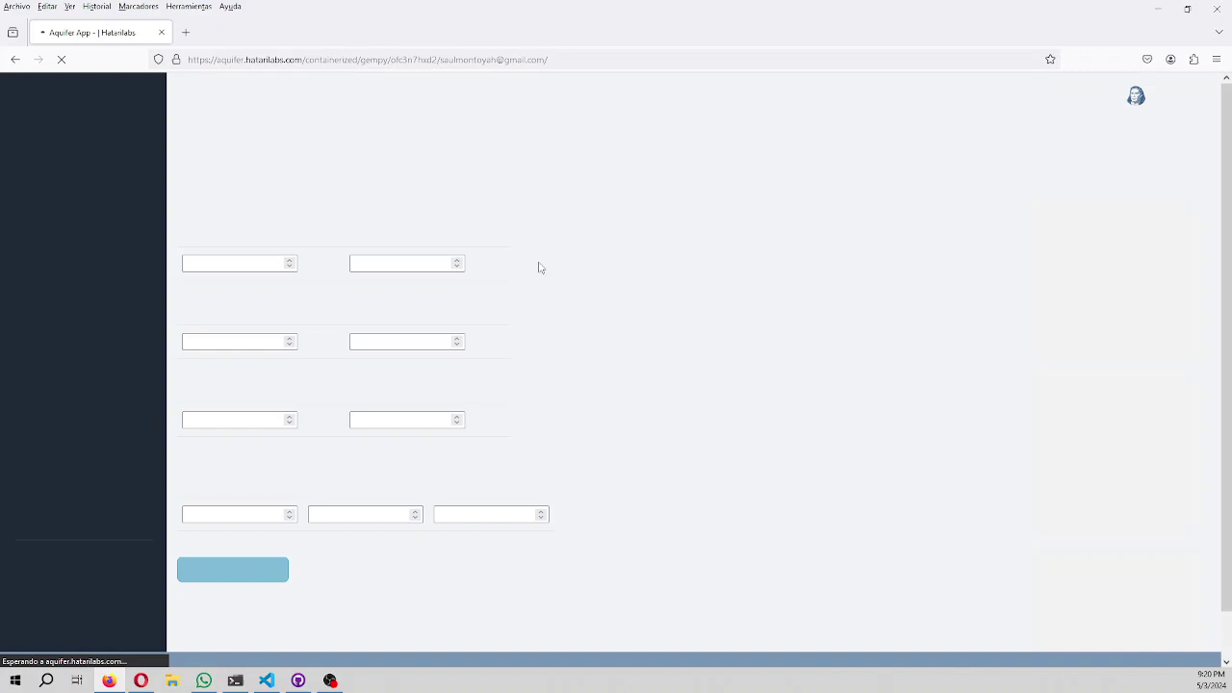
left_click(219, 258)
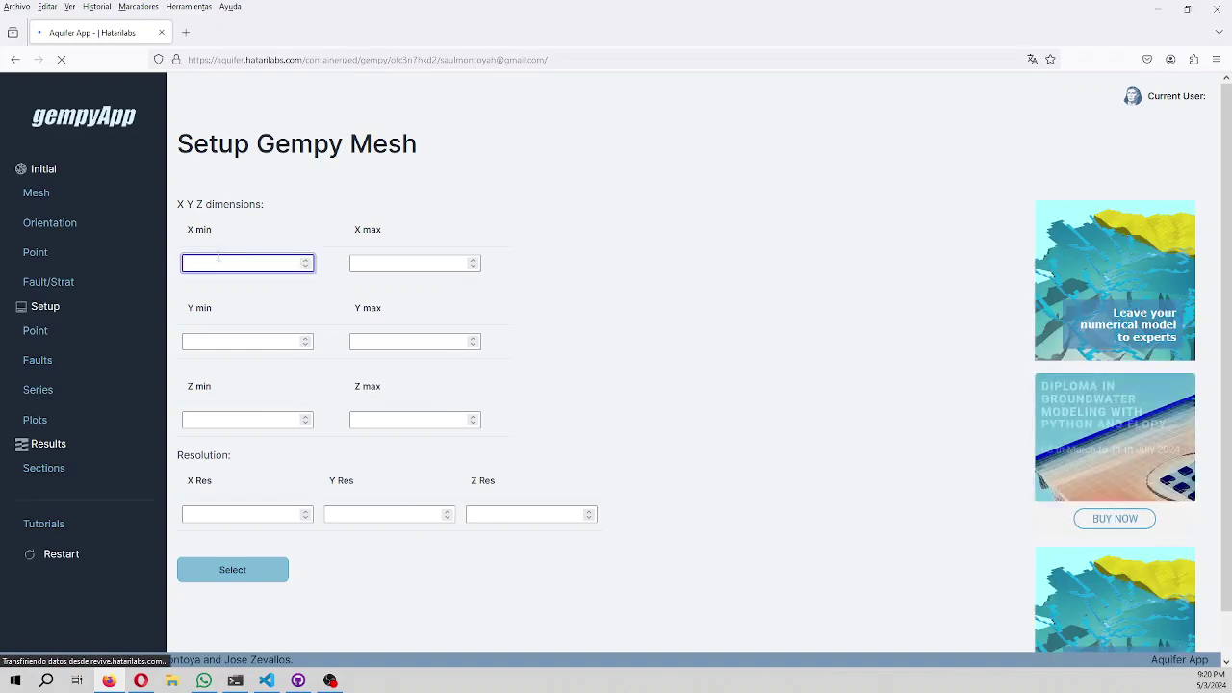
type("0")
left_click(403, 266)
type("2")
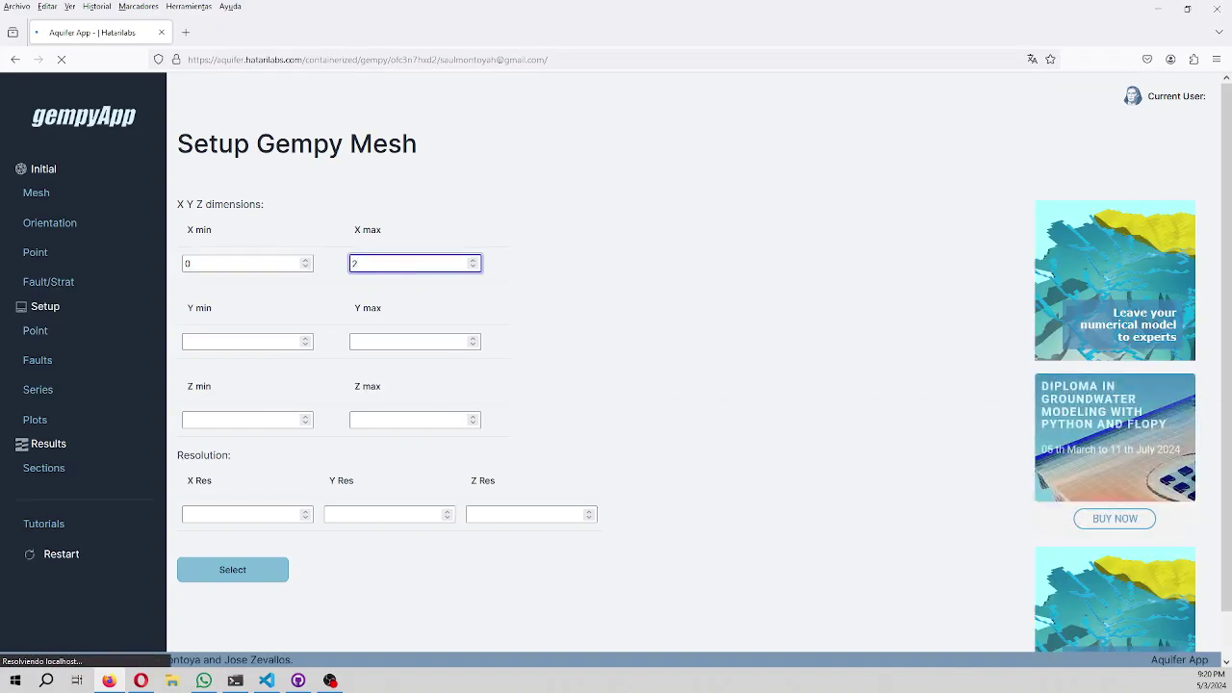
type("000")
left_click(256, 342)
type("0")
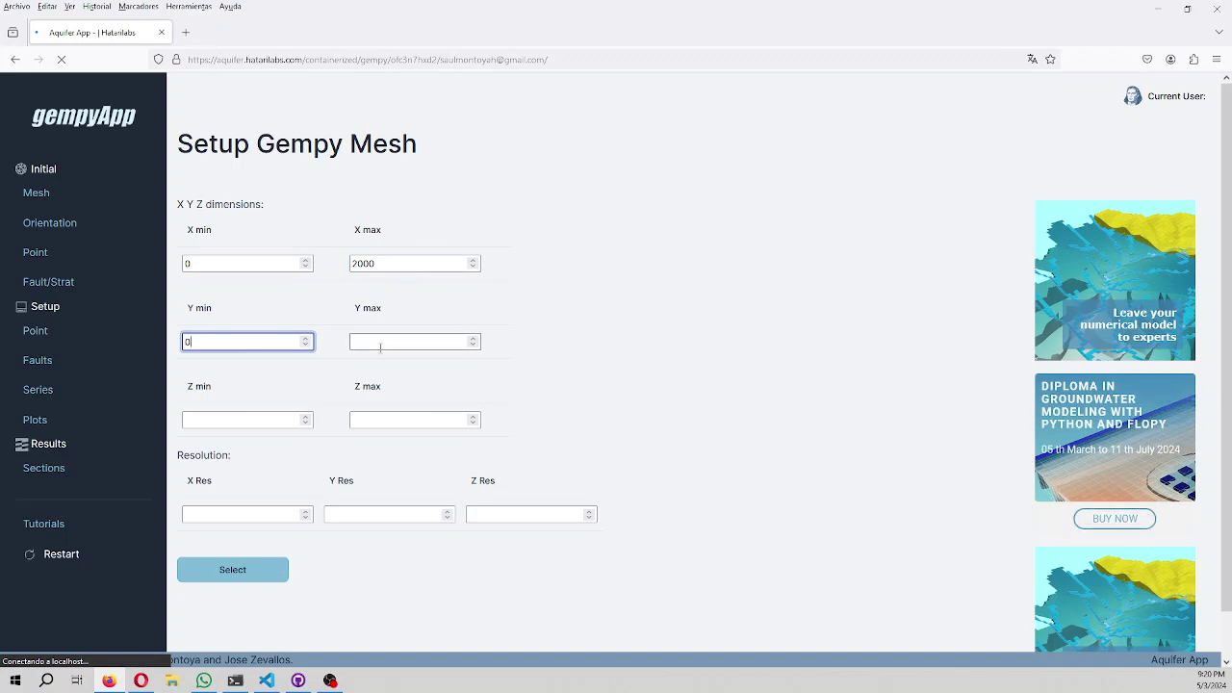
left_click(357, 342)
type("2000")
left_click(248, 419)
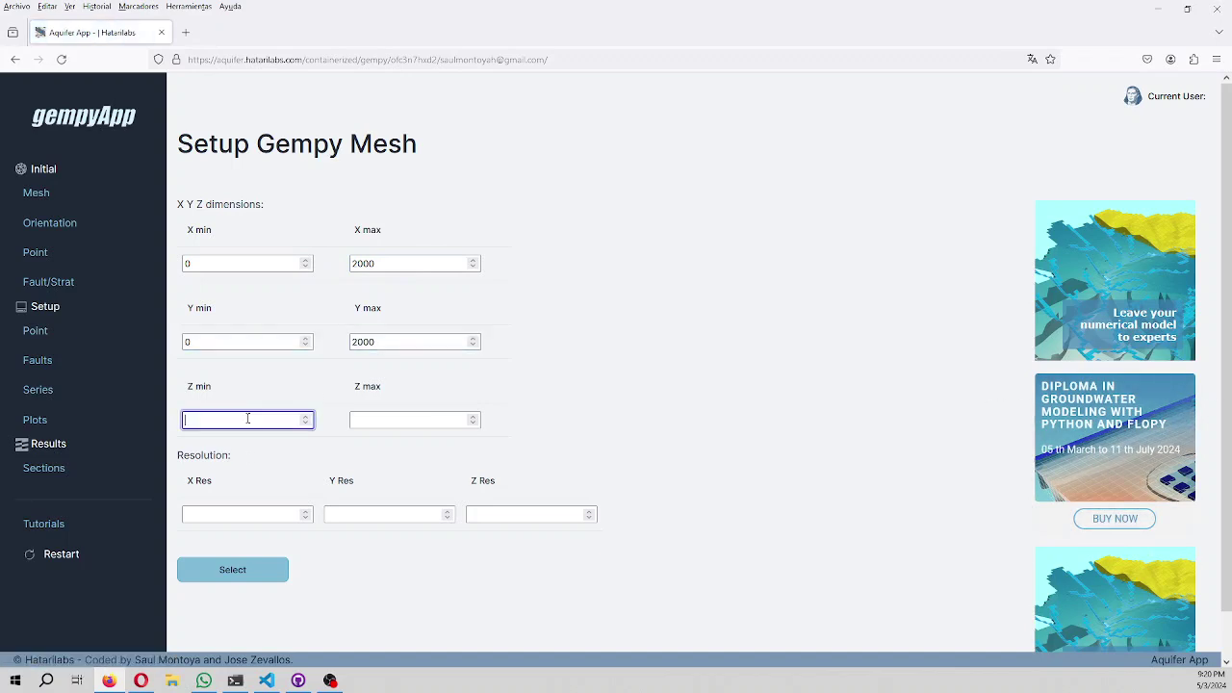
type("0")
left_click(375, 422)
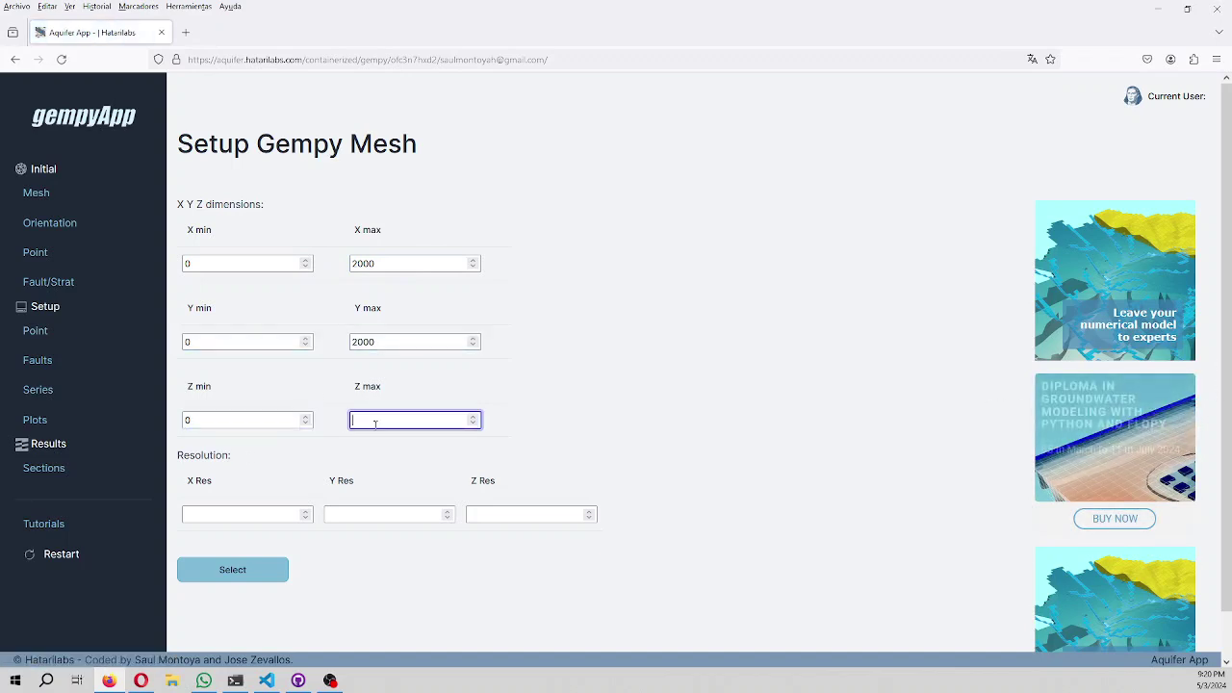
Set X, Y and Z resolution to 50 each and submit the mesh settings.
left_click(234, 511)
type("50")
left_click(327, 517)
type("50")
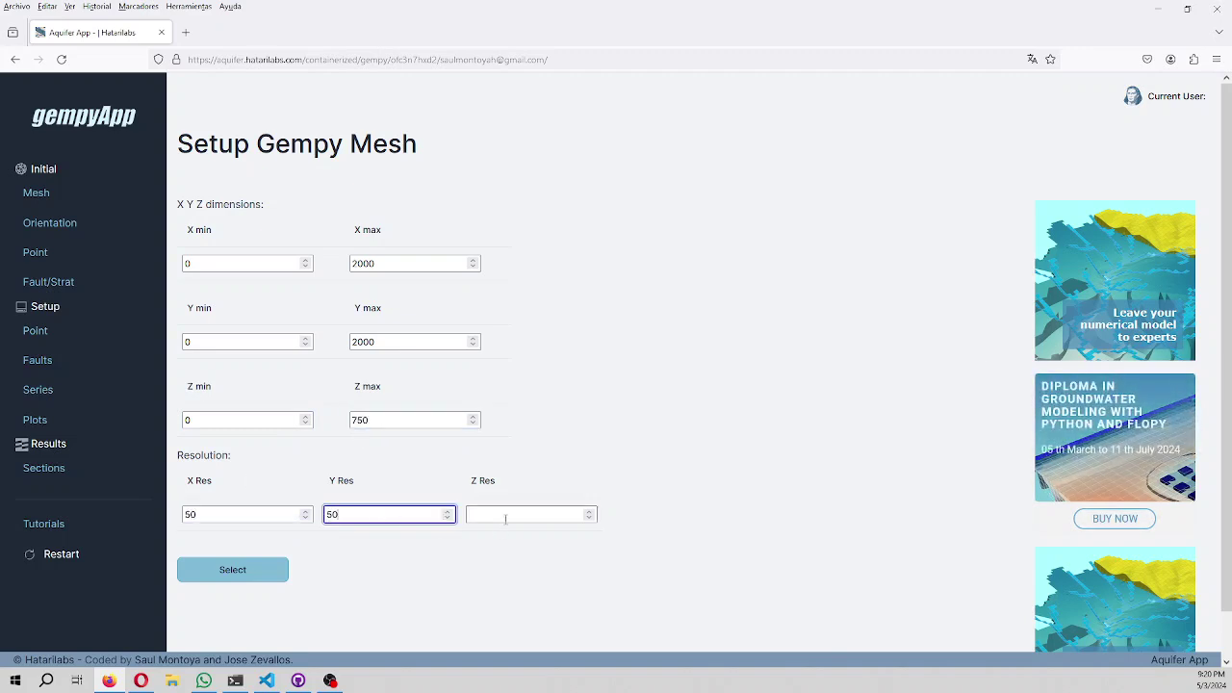
left_click(505, 515)
type("50")
left_click(248, 577)
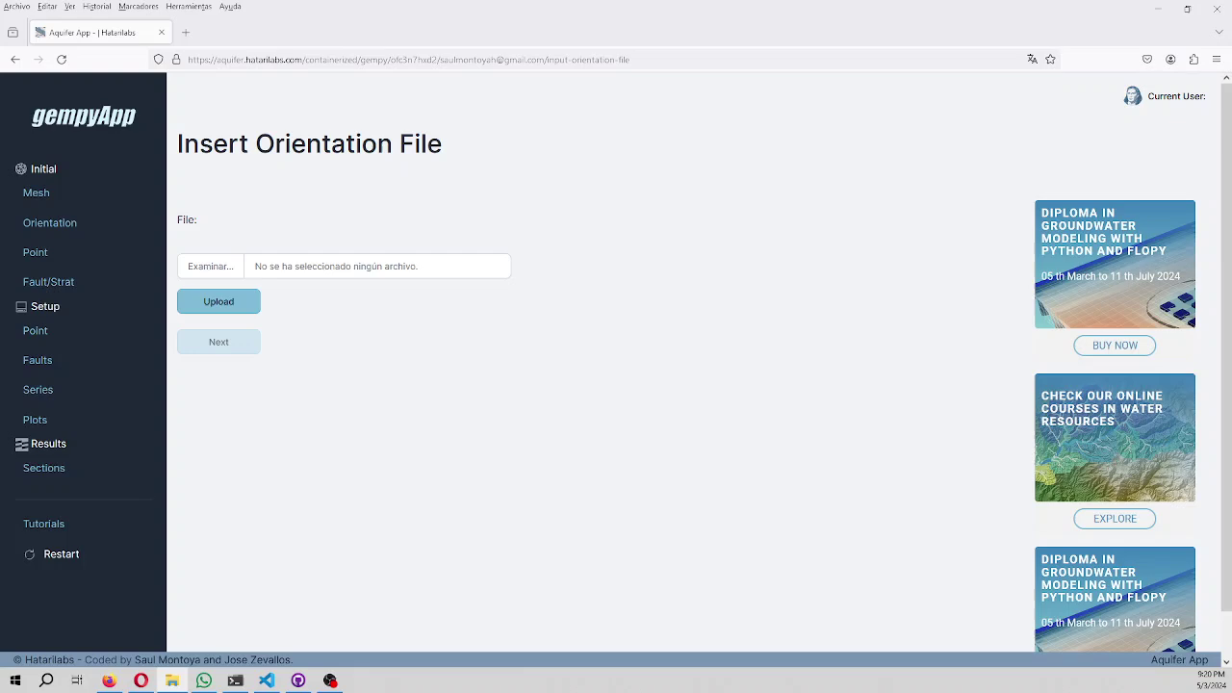
Open the Downloads gempyTutorial1 folder in File Explorer, then minimise it.
key("super+e")
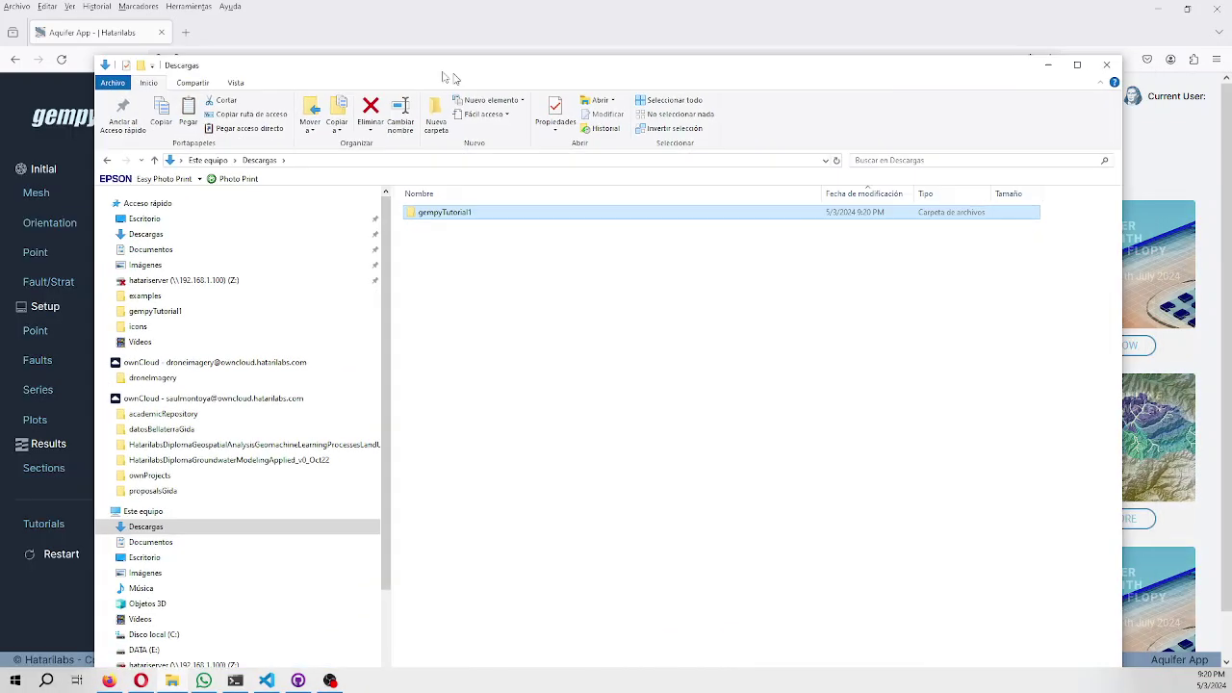
double_click(384, 210)
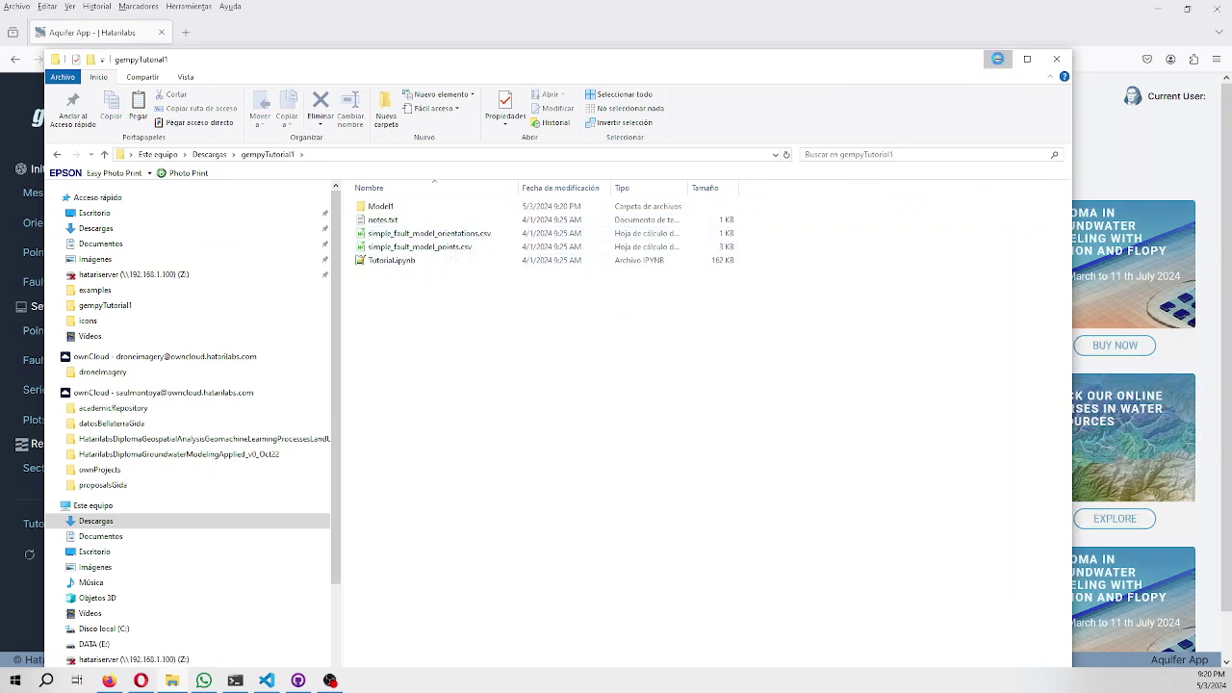
left_click(998, 59)
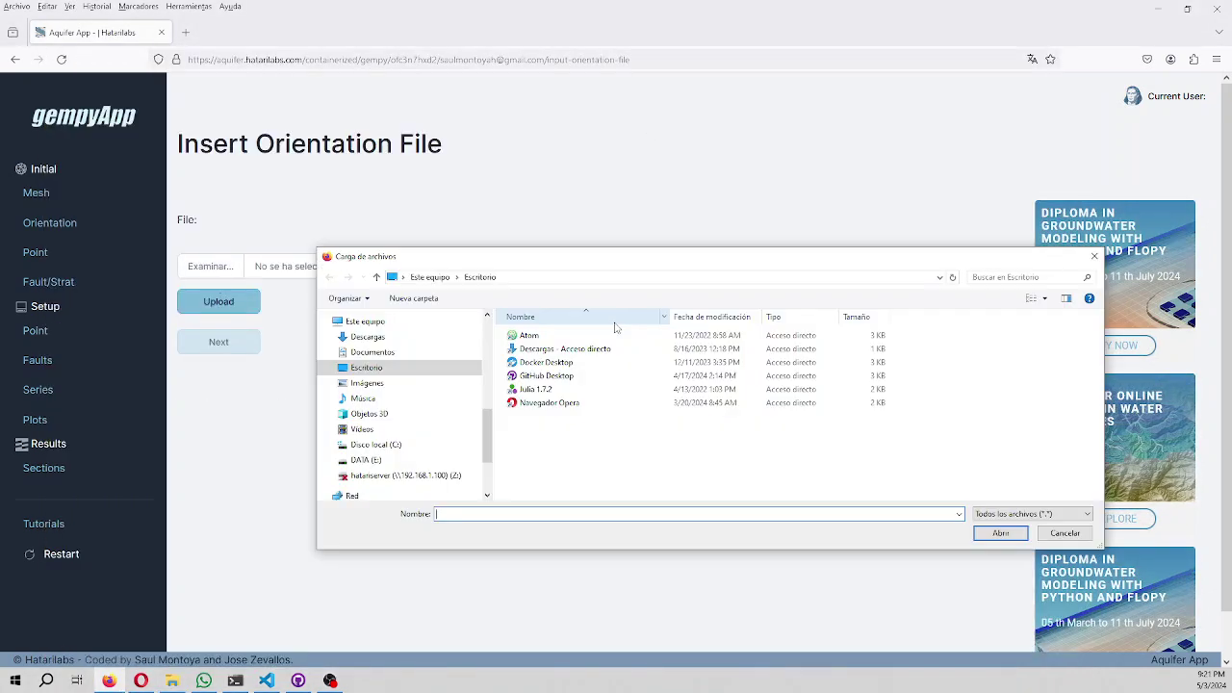
Pick simple_fault_model_orientations.csv from Descargas > gempyTutorial1 and upload it.
left_click(367, 338)
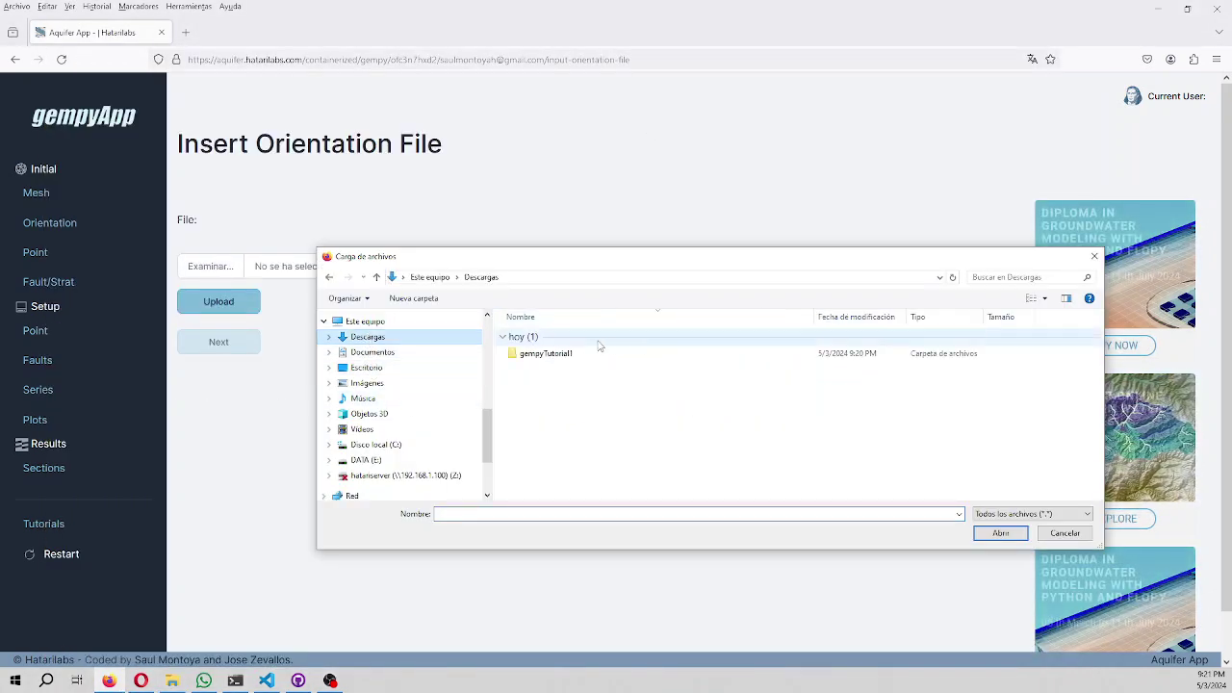
double_click(556, 353)
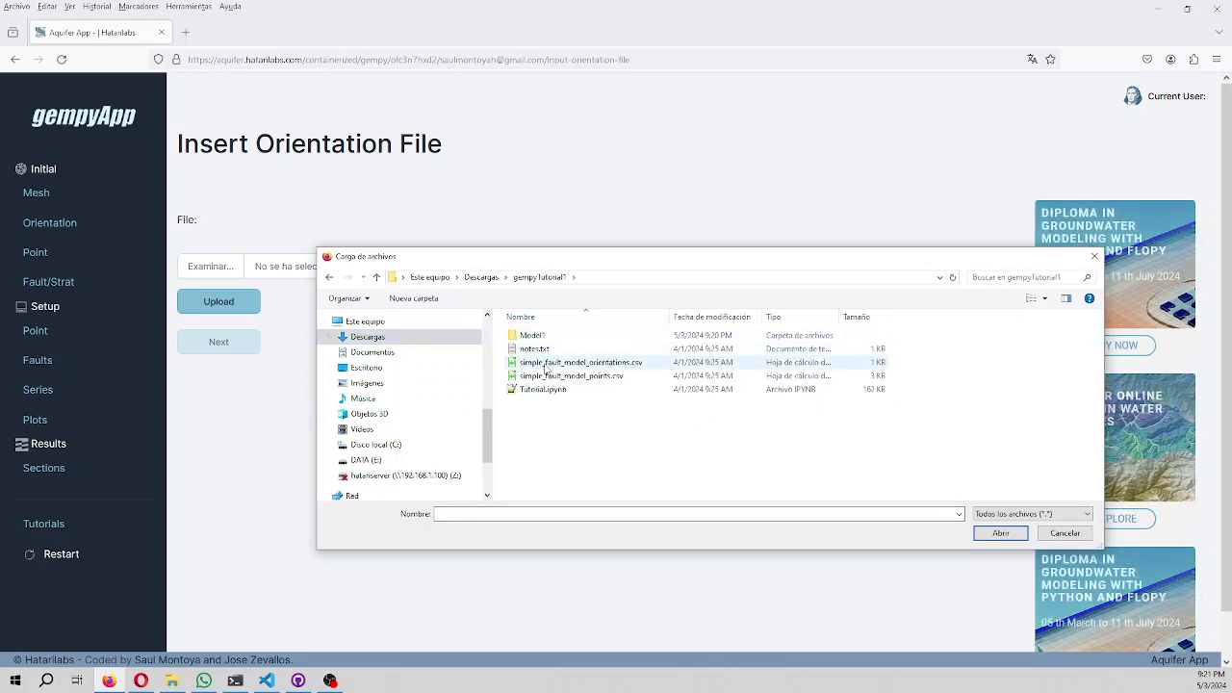
double_click(545, 369)
left_click(219, 300)
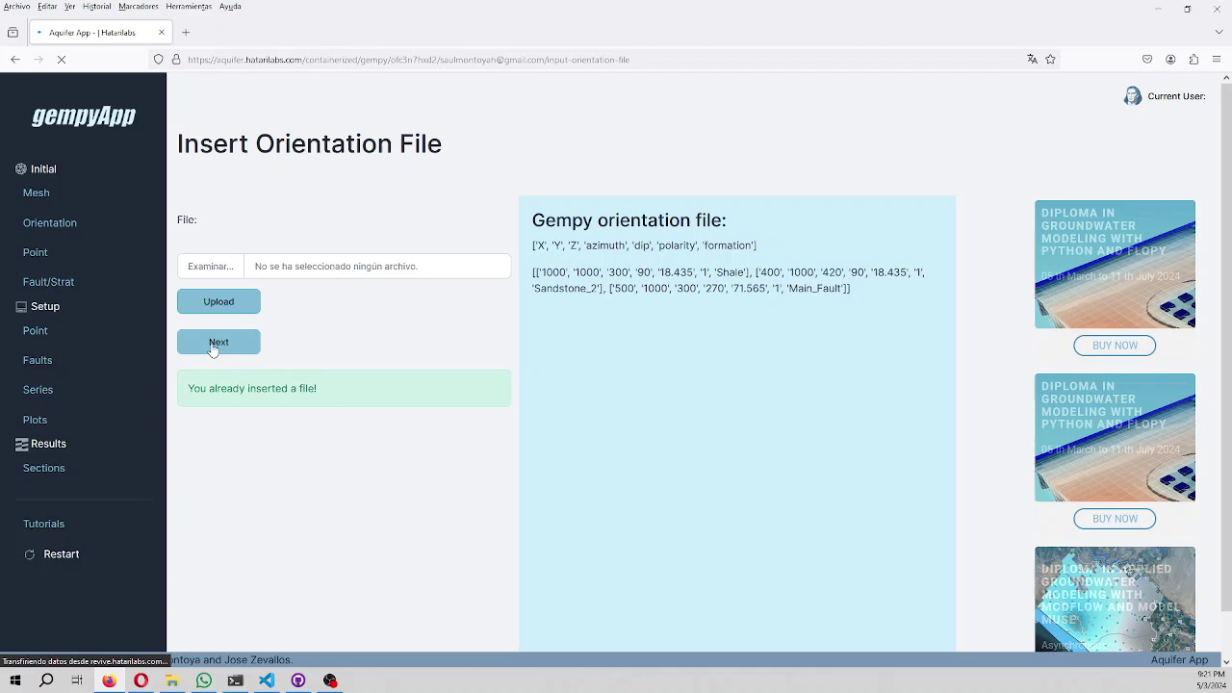
Upload simple_fault_model_points.csv on the point file step and compile the model data.
left_click(216, 344)
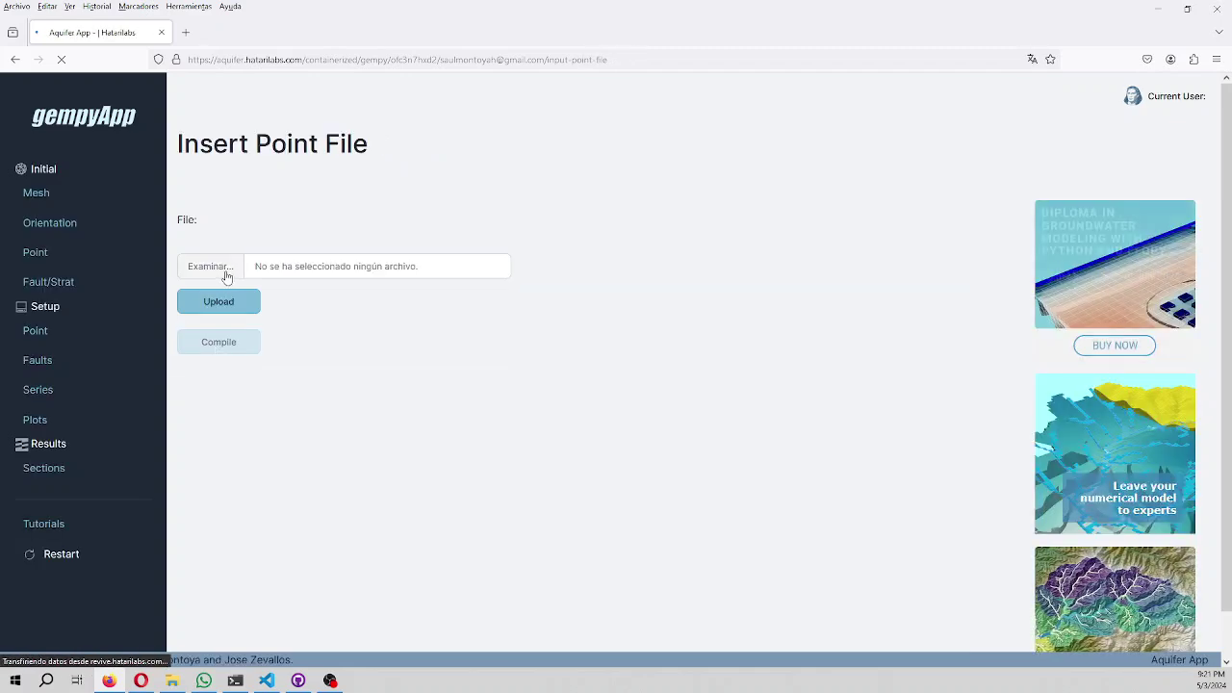
left_click(212, 266)
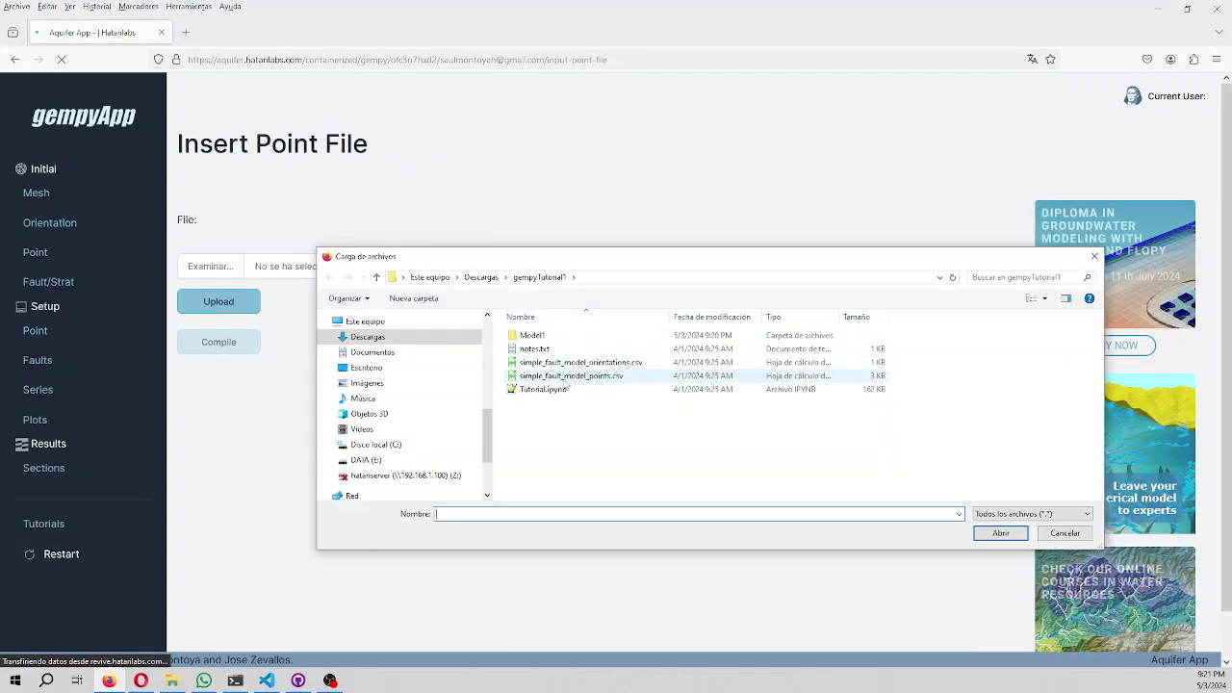
double_click(571, 376)
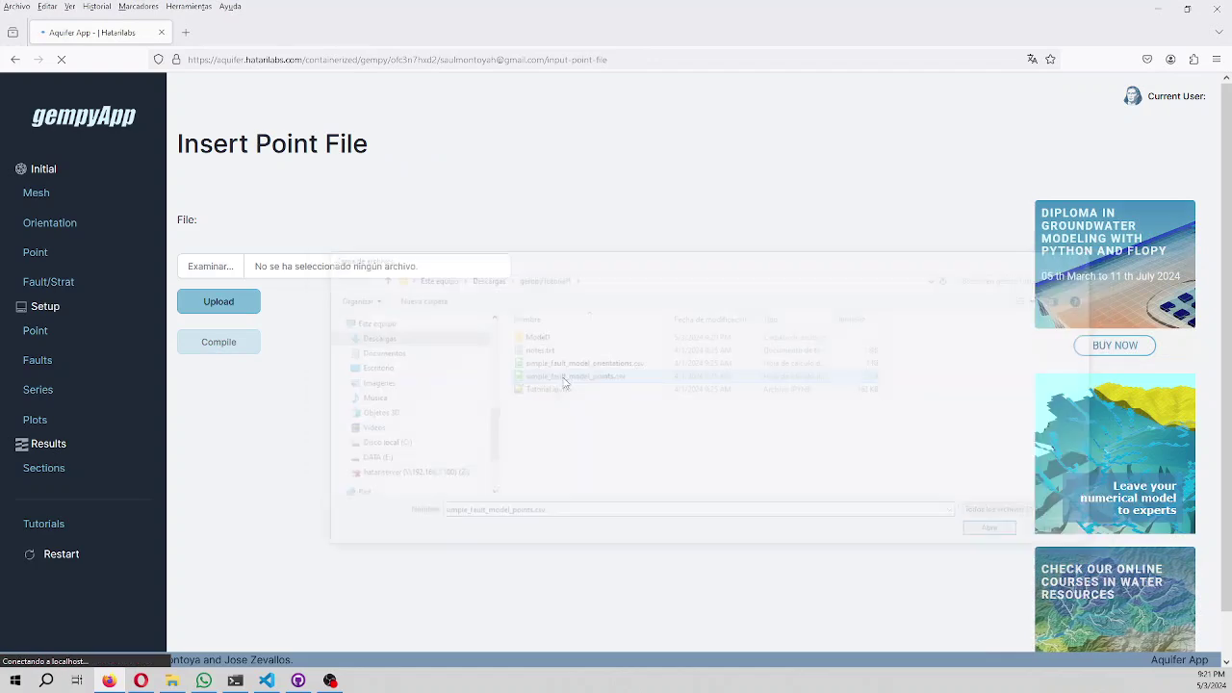
left_click(216, 303)
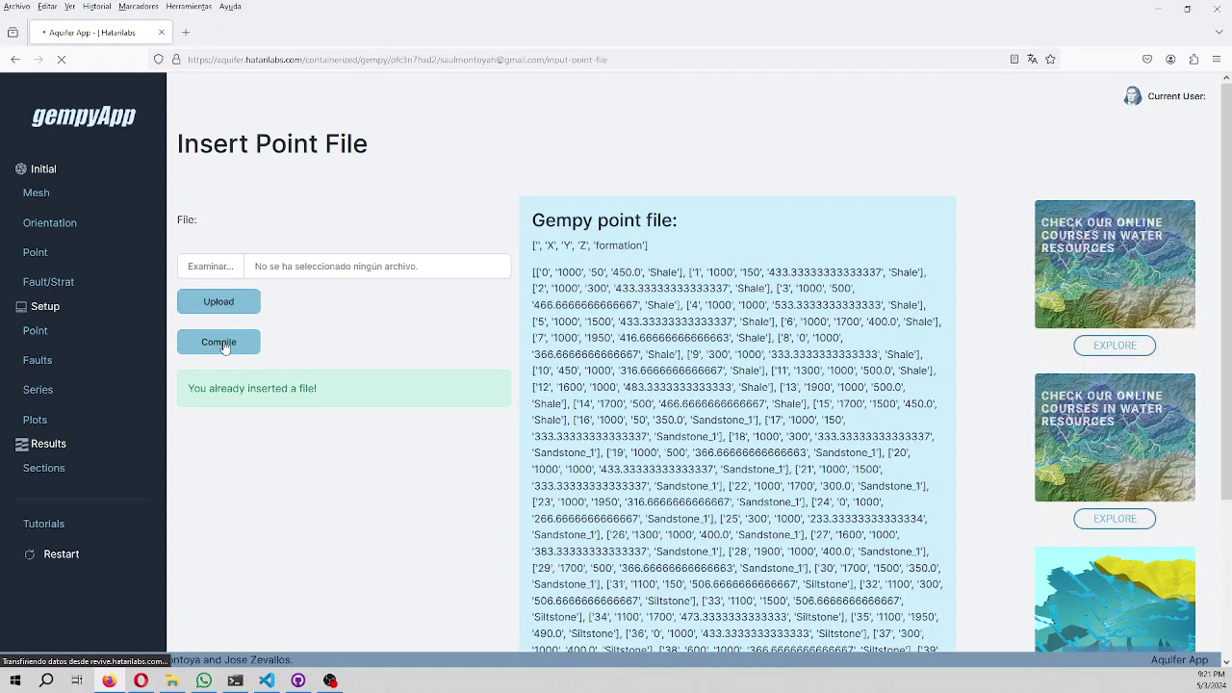
left_click(226, 349)
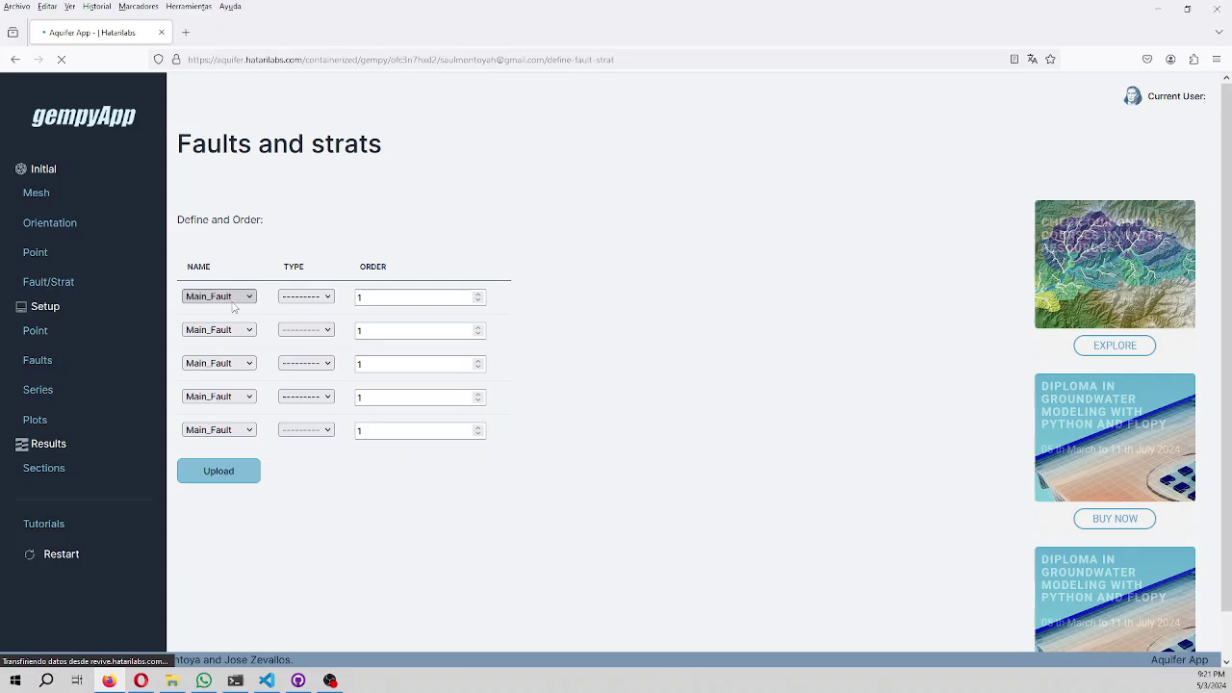
Name rows two to five Sandstone_1, Sandstone_2, Shale and Siltstone.
left_click(234, 334)
left_click(236, 363)
left_click(236, 363)
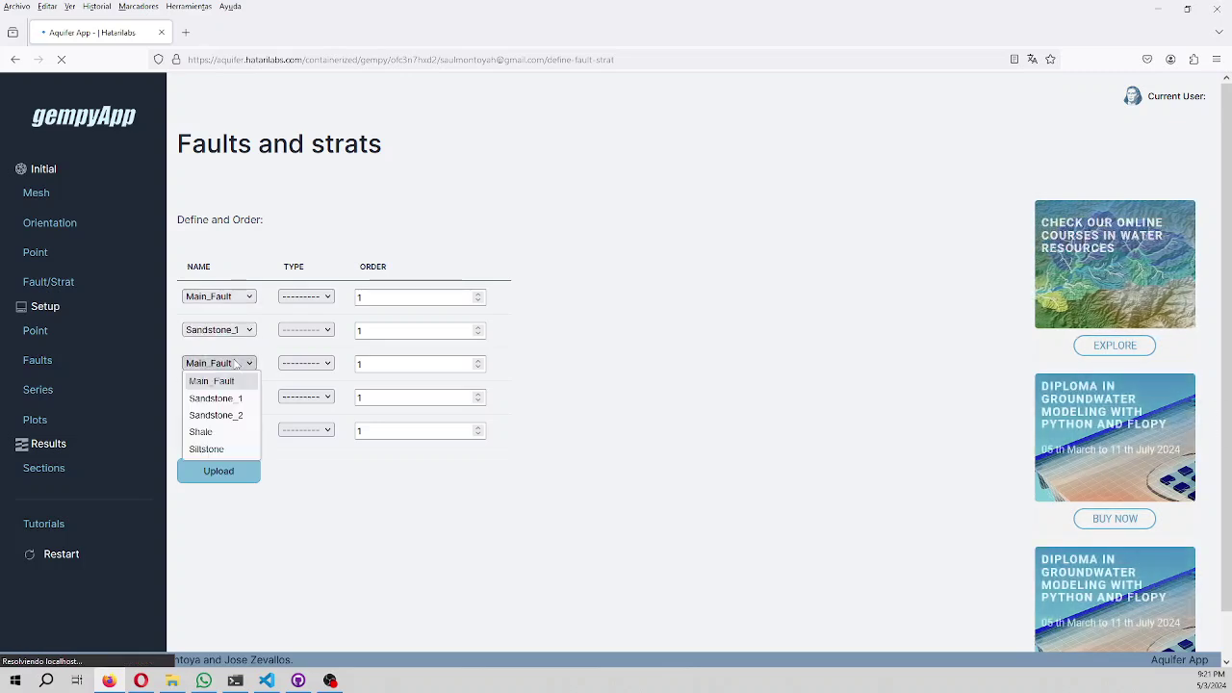
left_click(223, 415)
left_click(222, 397)
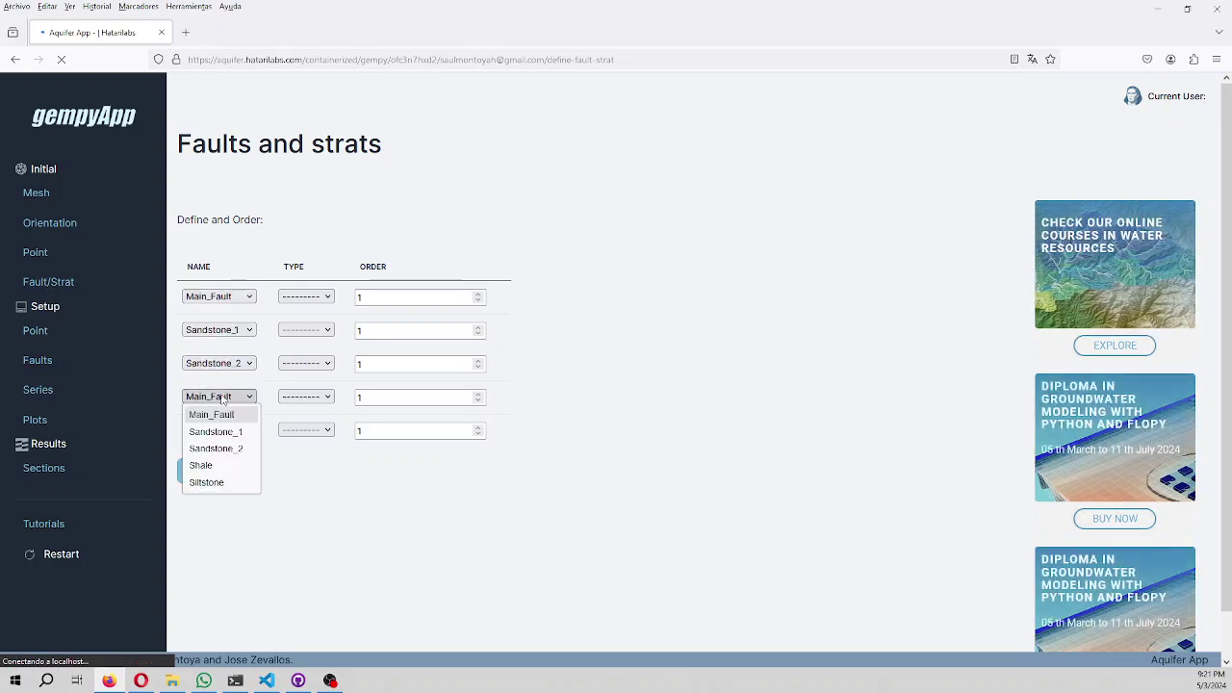
left_click(214, 464)
left_click(218, 430)
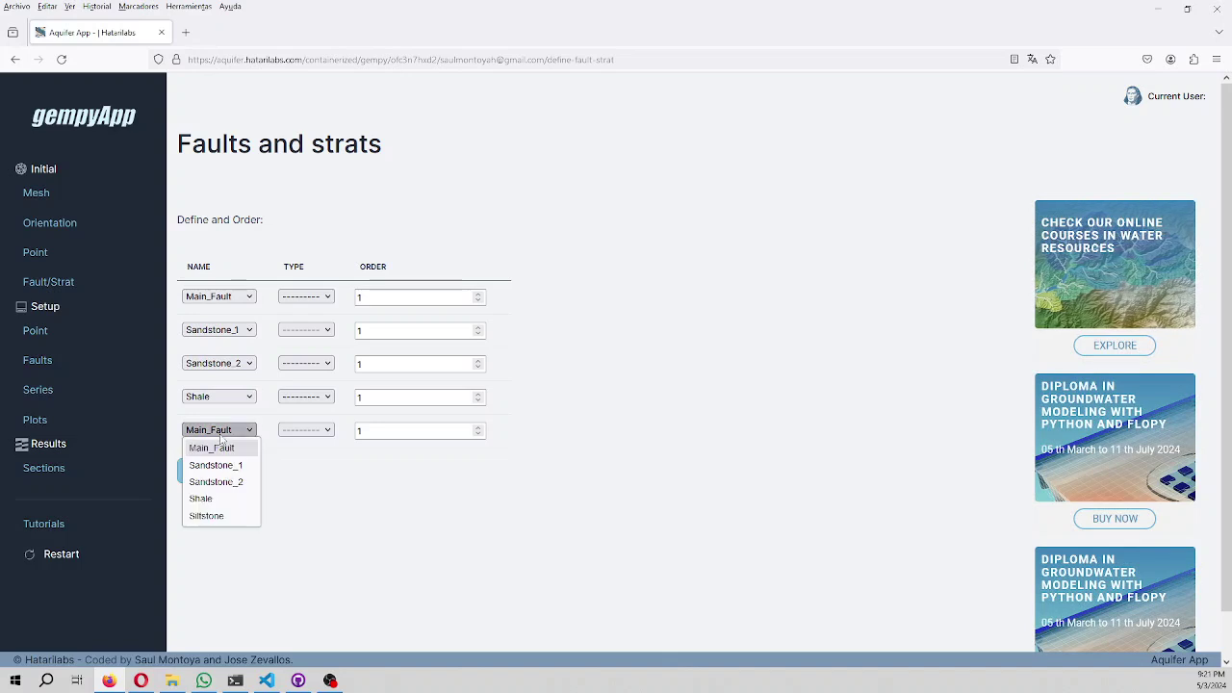
left_click(207, 515)
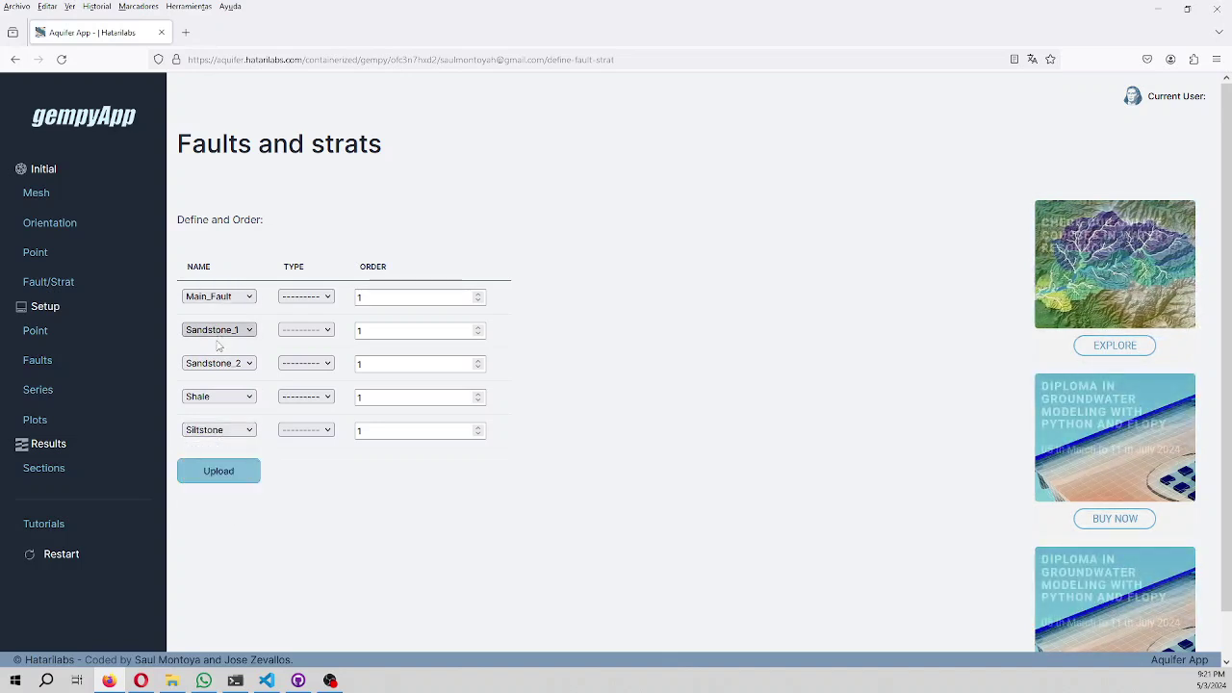
Mark Main_Fault as Fault and Sandstone_1, Sandstone_2, Shale and Siltstone as Strat.
left_click(300, 297)
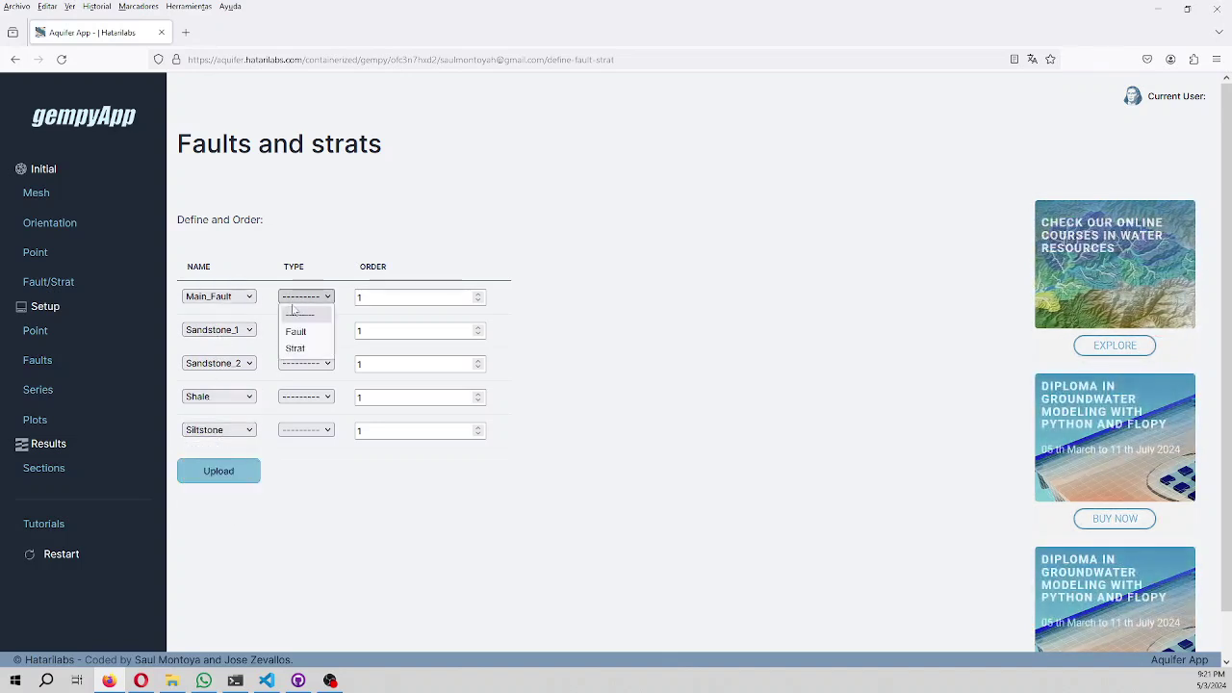
left_click(296, 331)
left_click(306, 330)
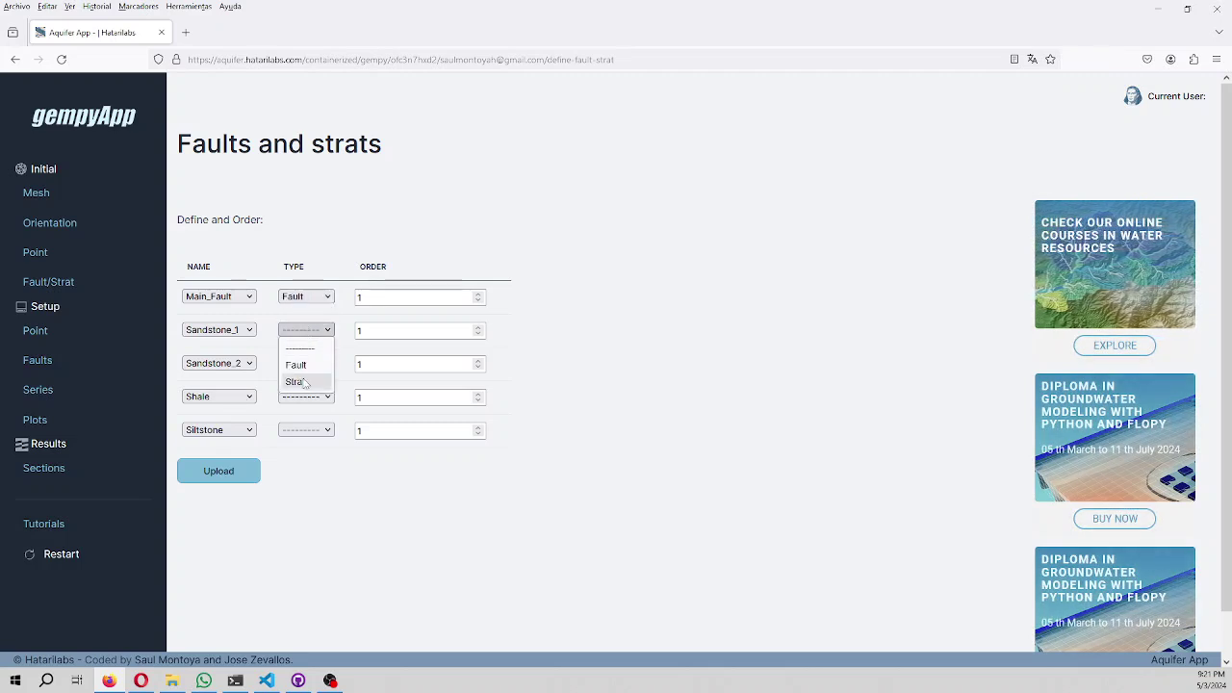
left_click(297, 383)
left_click(307, 363)
left_click(306, 412)
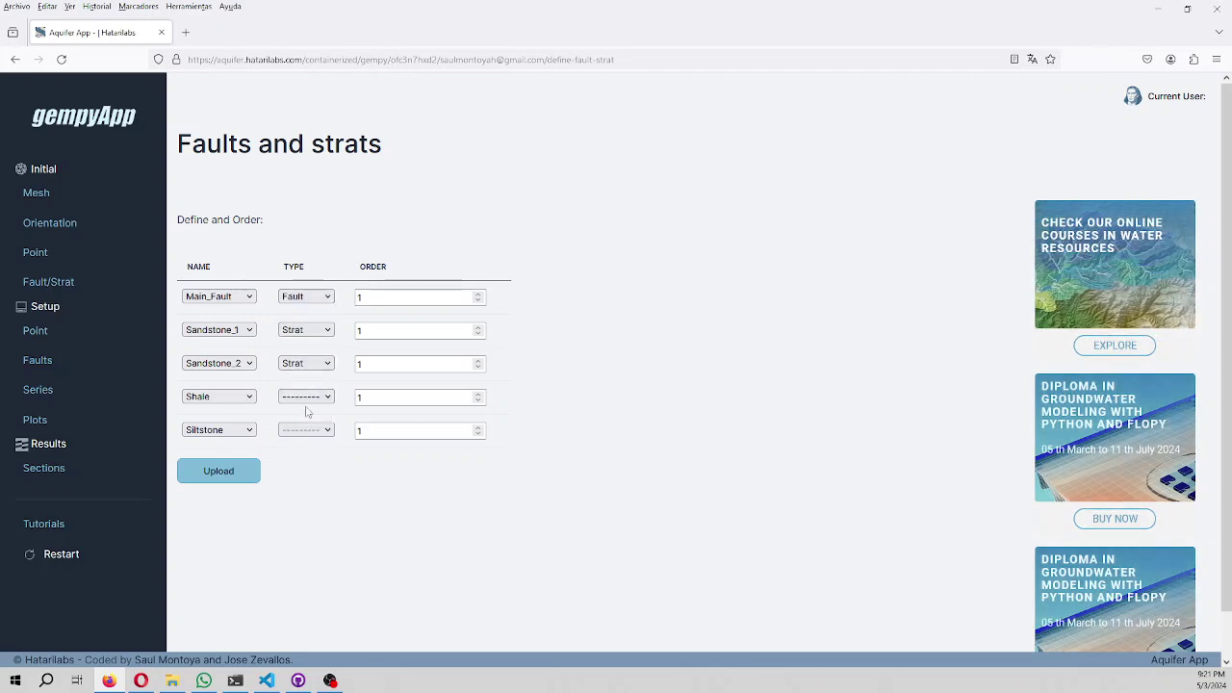
left_click(306, 396)
left_click(295, 449)
left_click(304, 431)
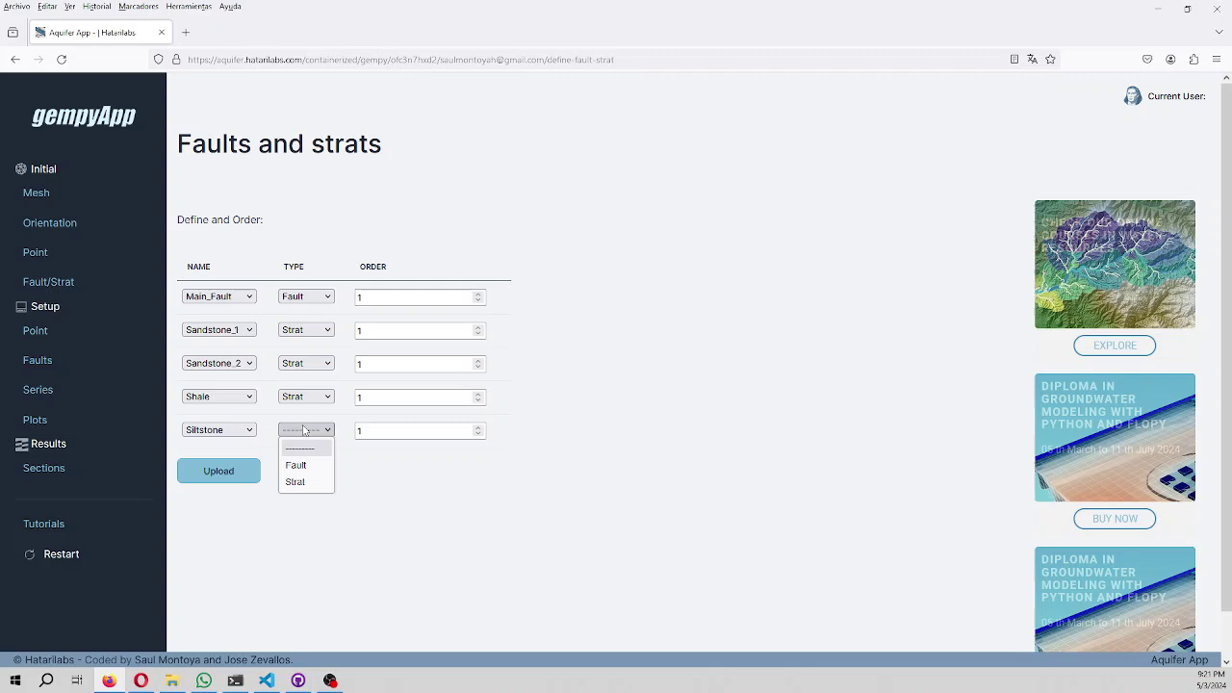
left_click(295, 481)
Set the order of Sandstone_1 to 4, Shale to 3 and Siltstone to 2.
double_click(366, 331)
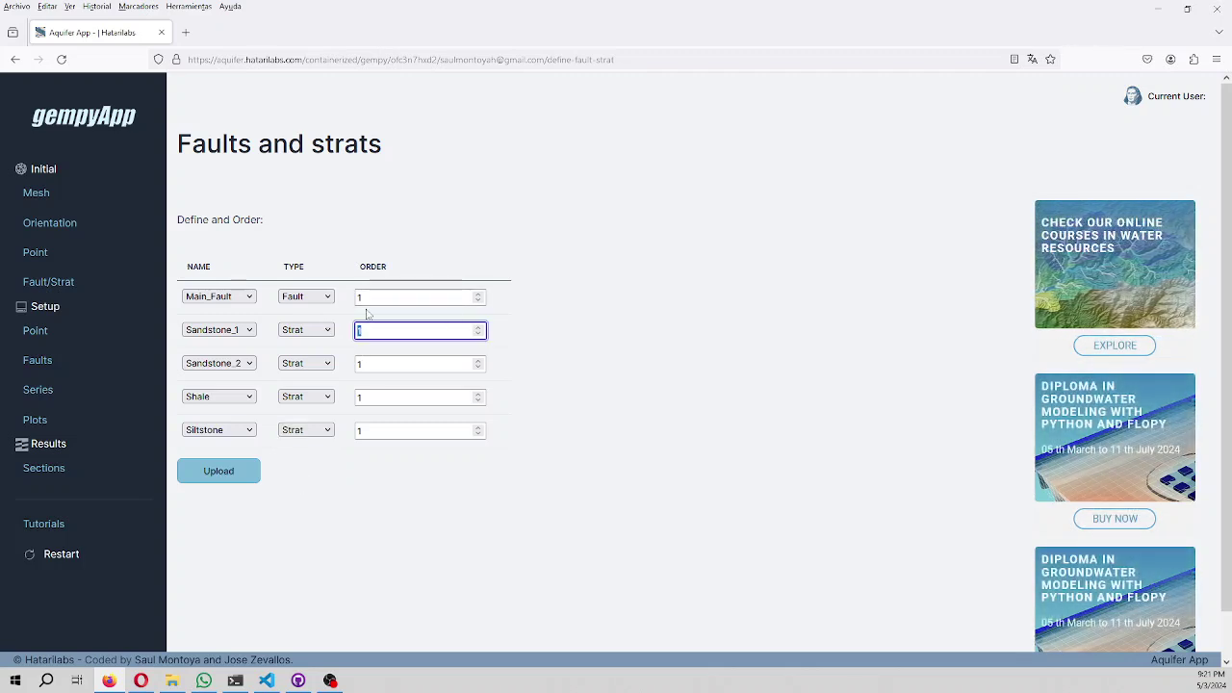
type("4")
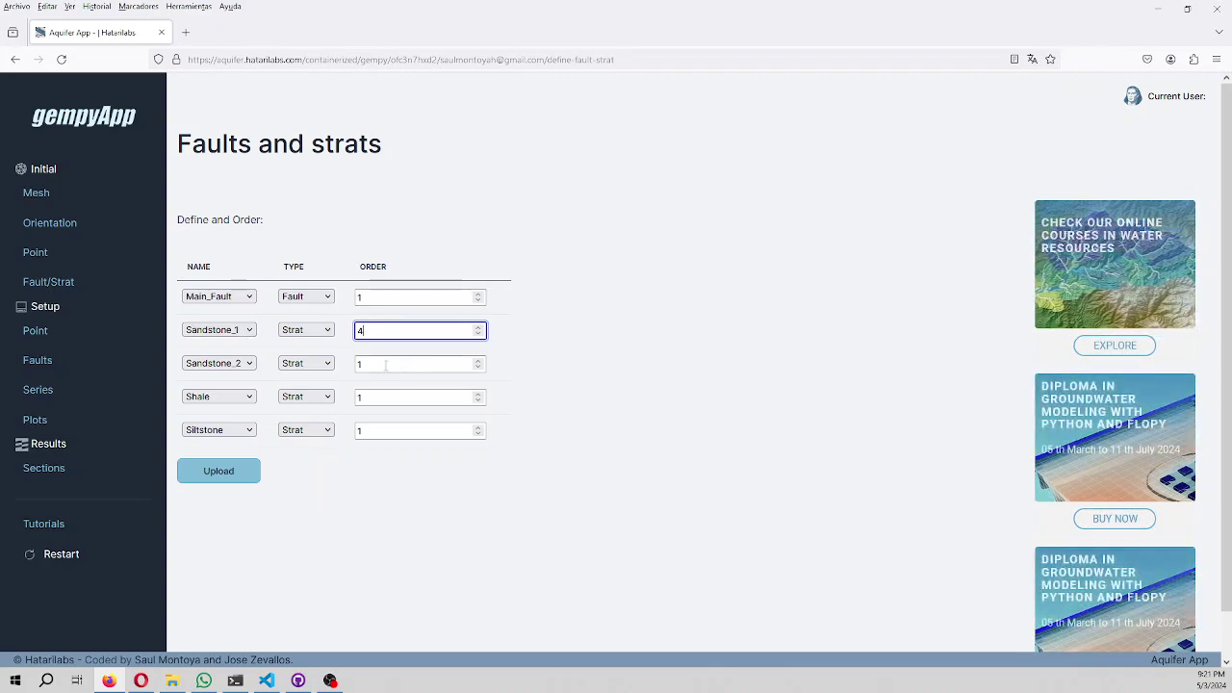
left_click(383, 398)
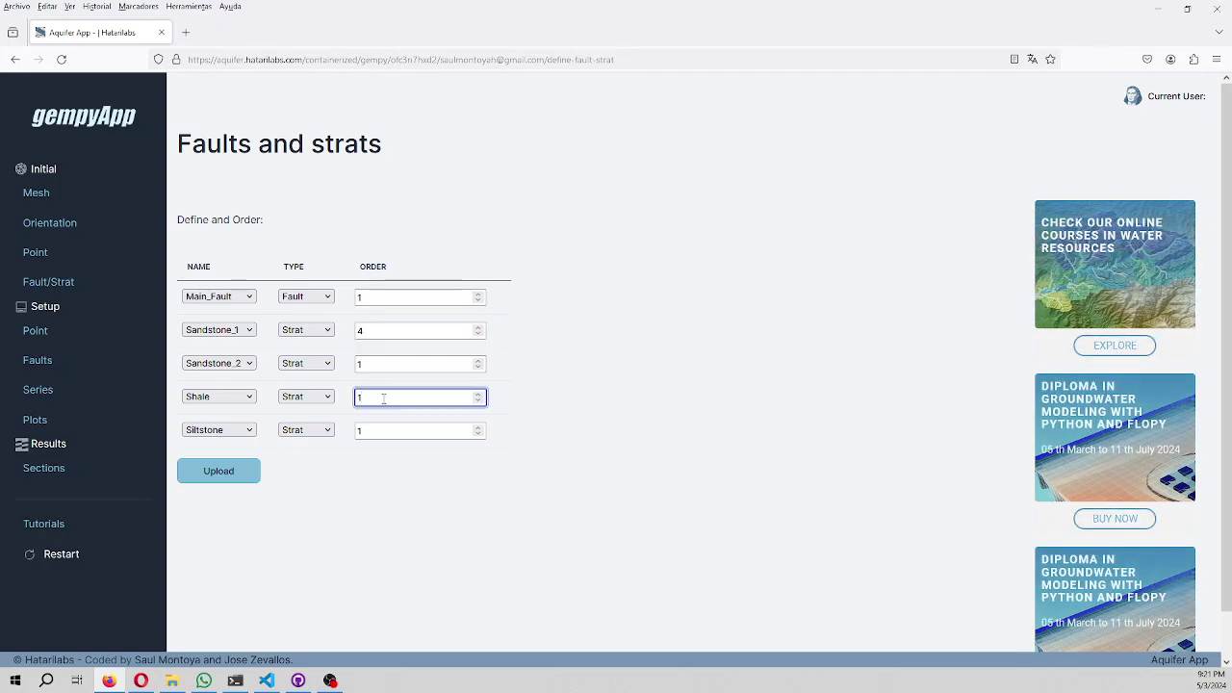
key("BackSpace")
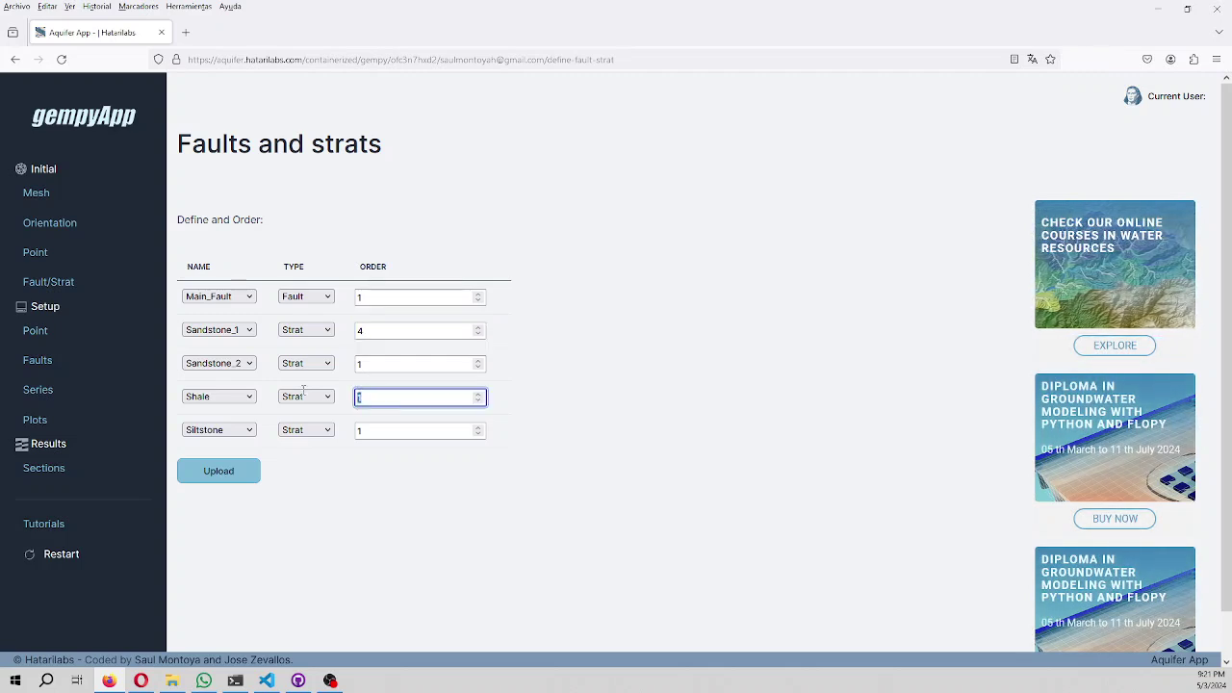
type("3")
double_click(391, 431)
type("2")
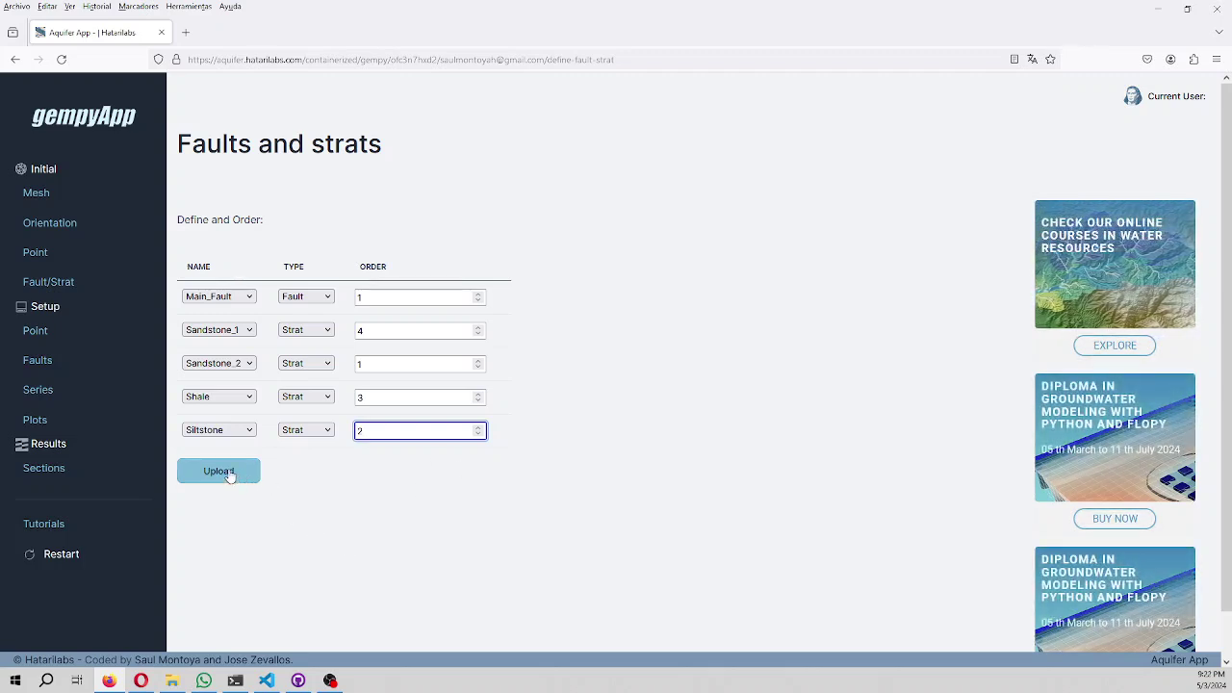
Upload the Main_Fault and stratigraphic ordering, zoom the page to 110%, and check the surfaces table.
left_click(230, 473)
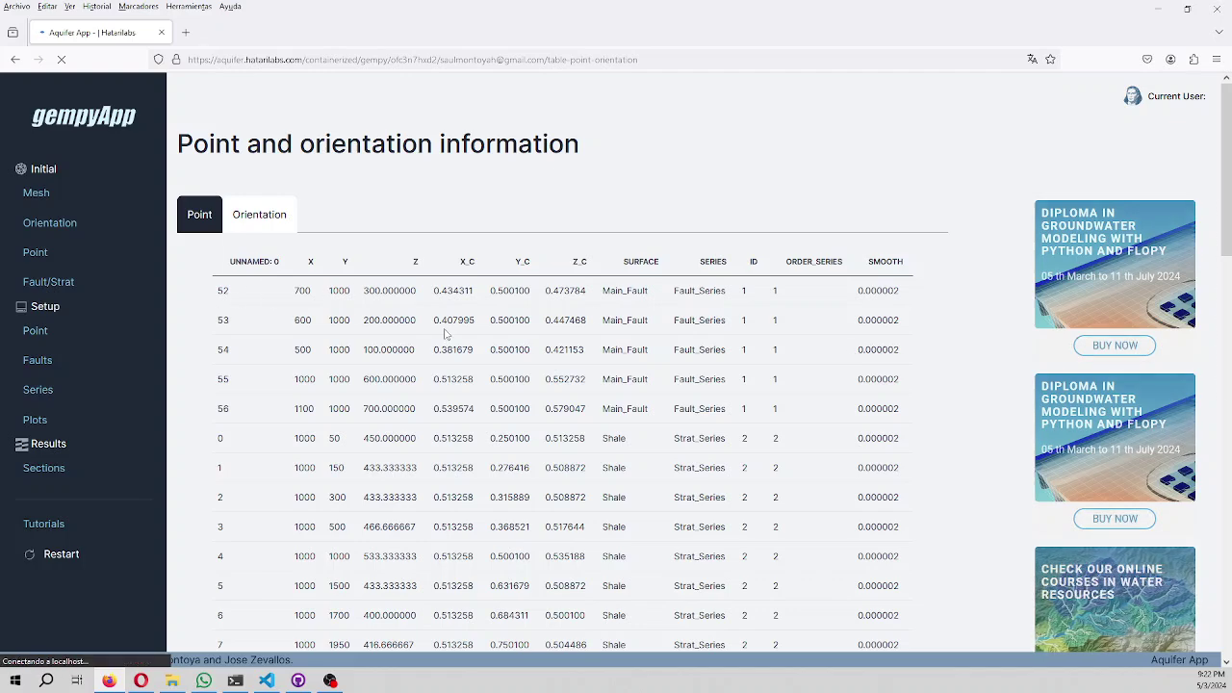
key("ctrl+plus")
left_click(63, 388)
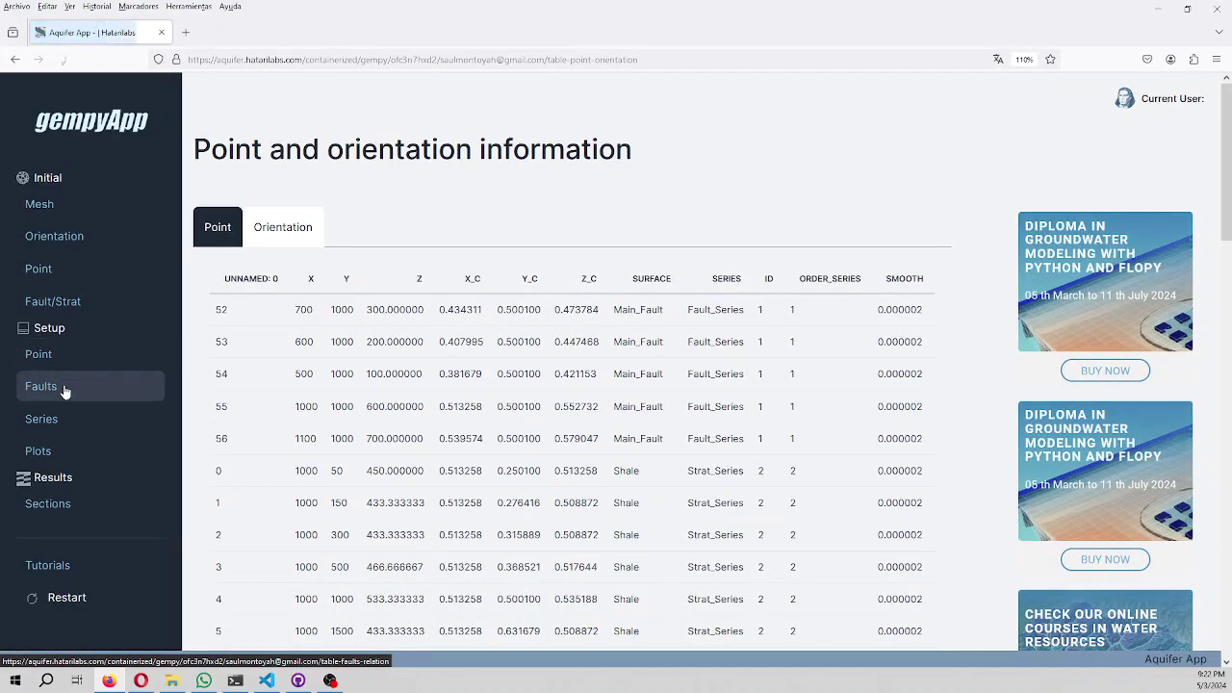
left_click(55, 424)
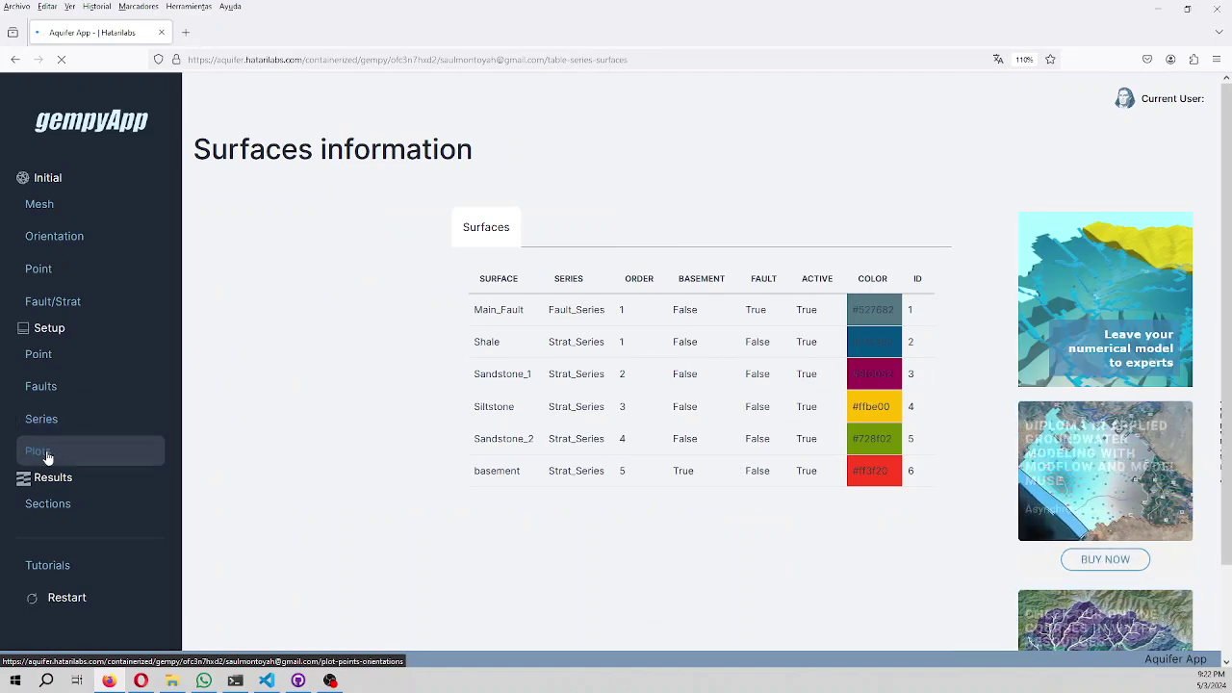
Plot the input points and orientations in 2D, cycling the Y, Z and X sections before ending on Z.
left_click(43, 452)
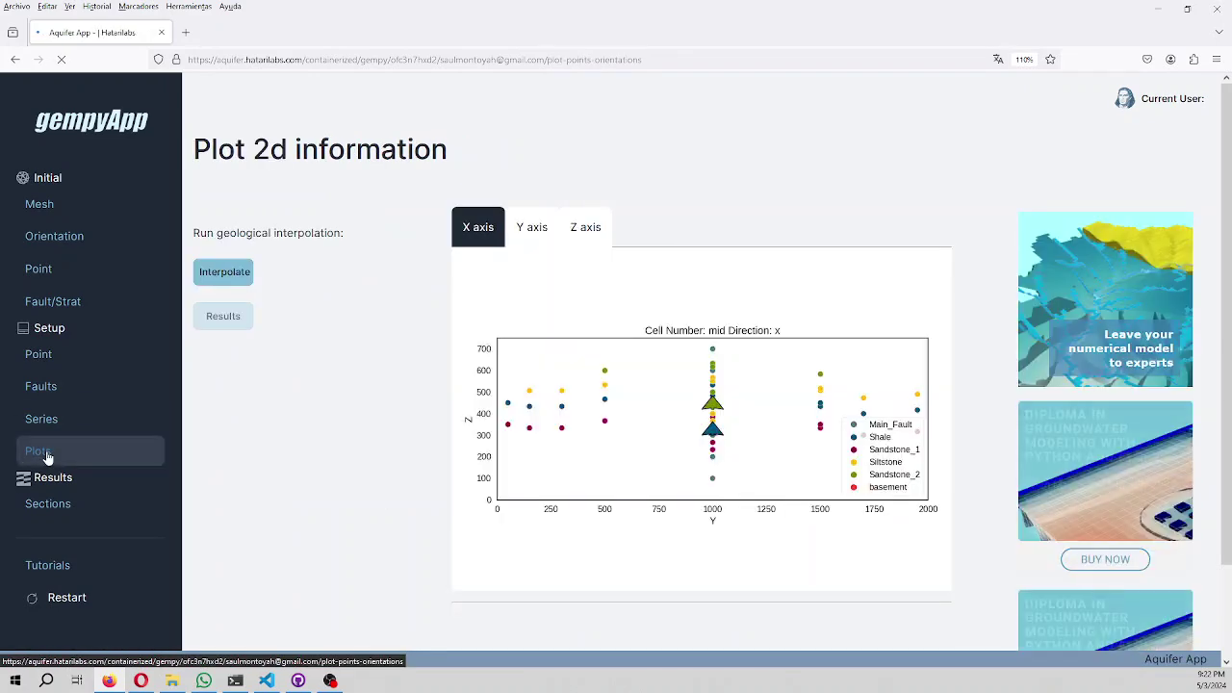
left_click(519, 237)
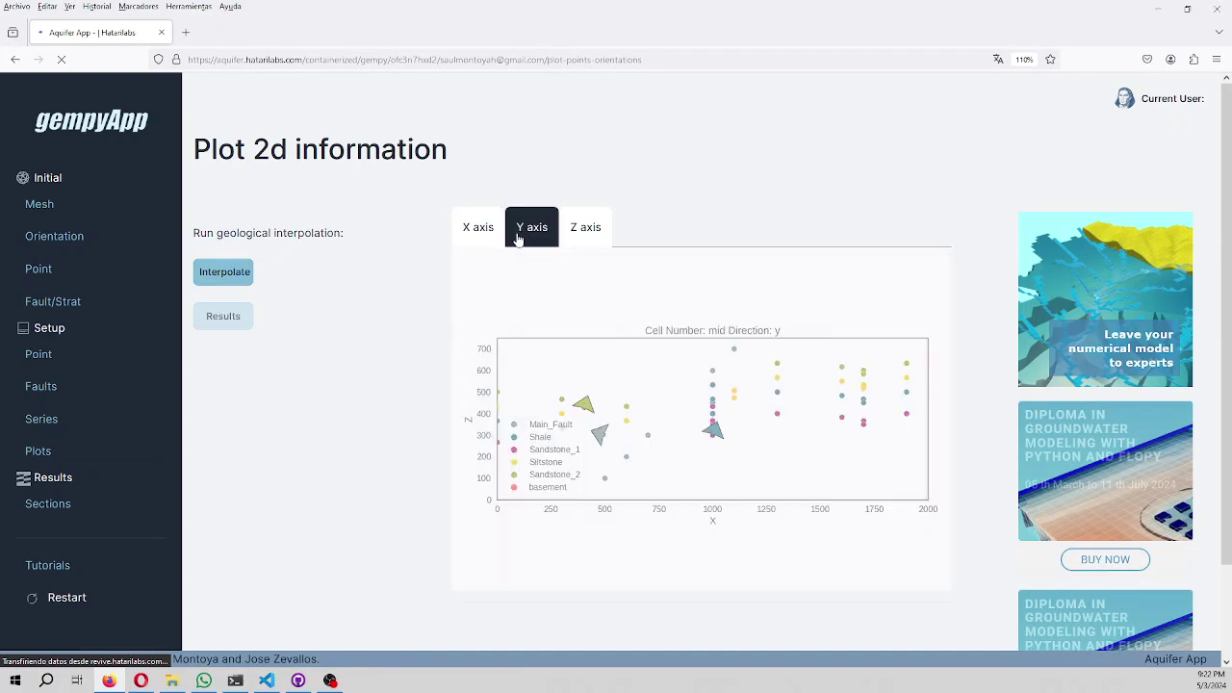
left_click(578, 240)
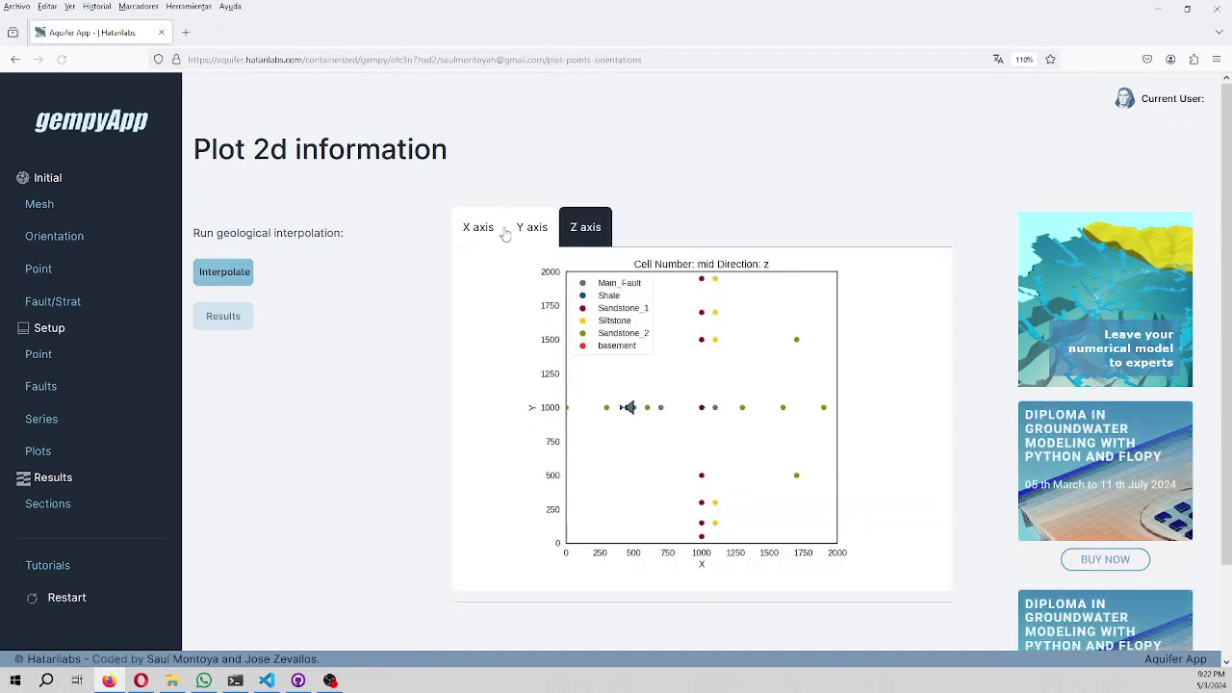
left_click(517, 234)
left_click(488, 234)
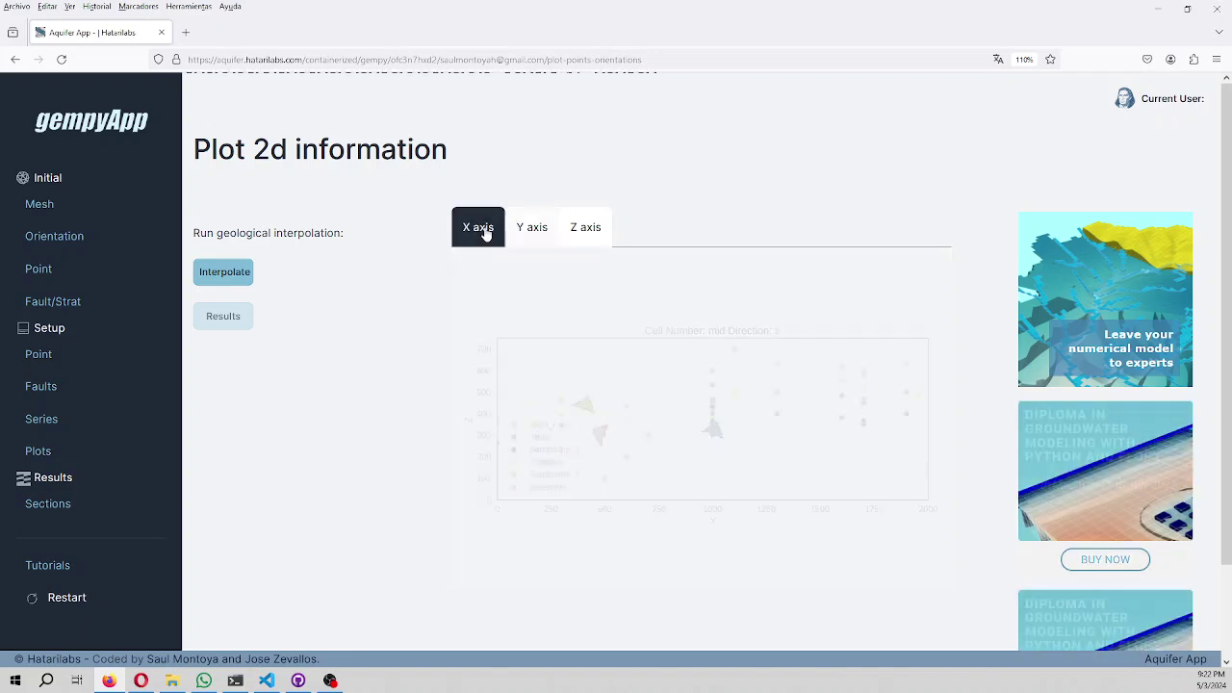
left_click(589, 234)
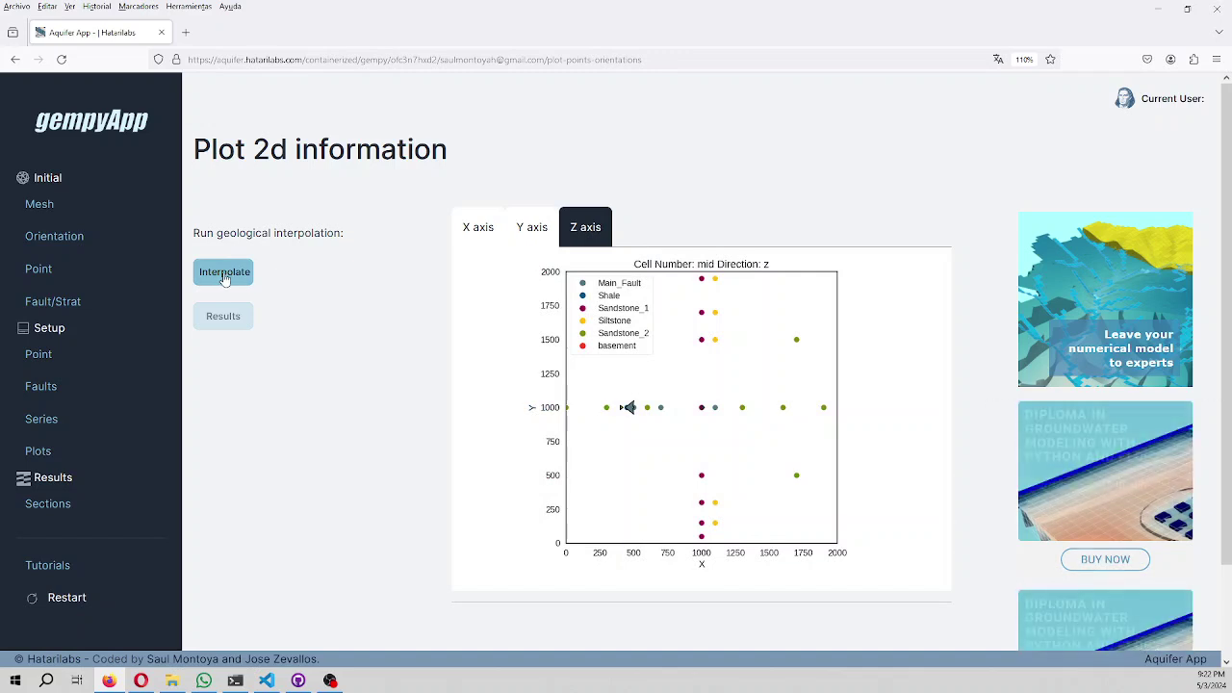
Run the geological interpolation and reload the Plots page once it completes.
left_click(225, 273)
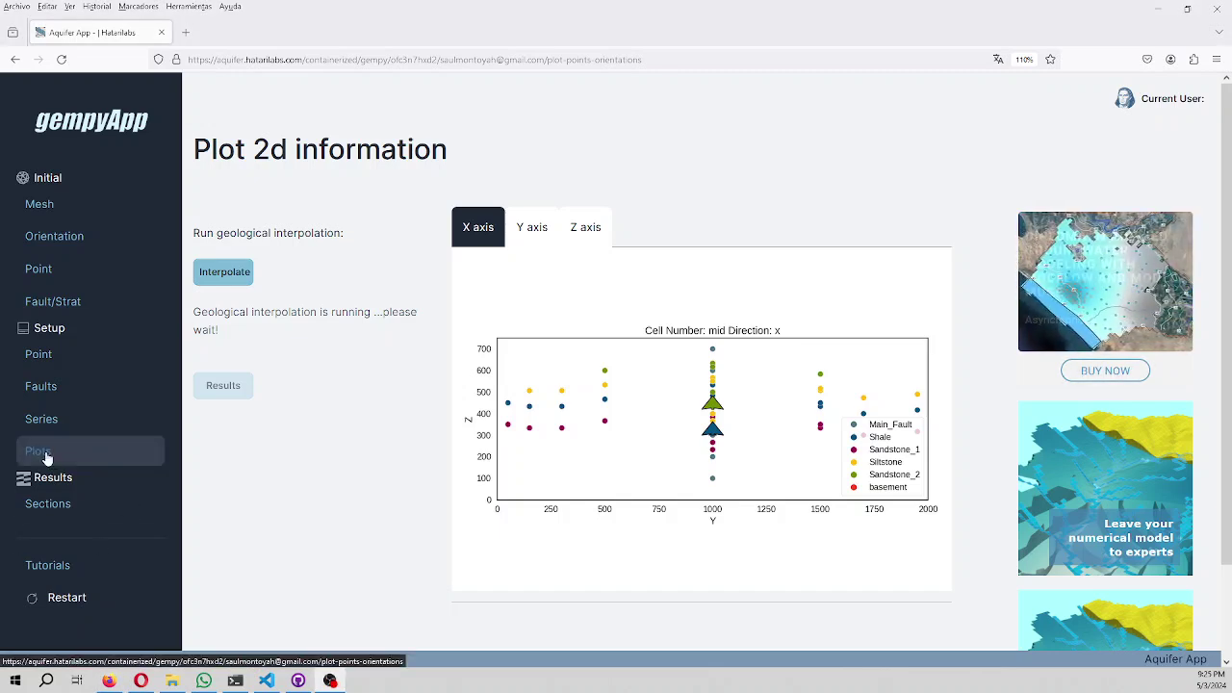
left_click(46, 459)
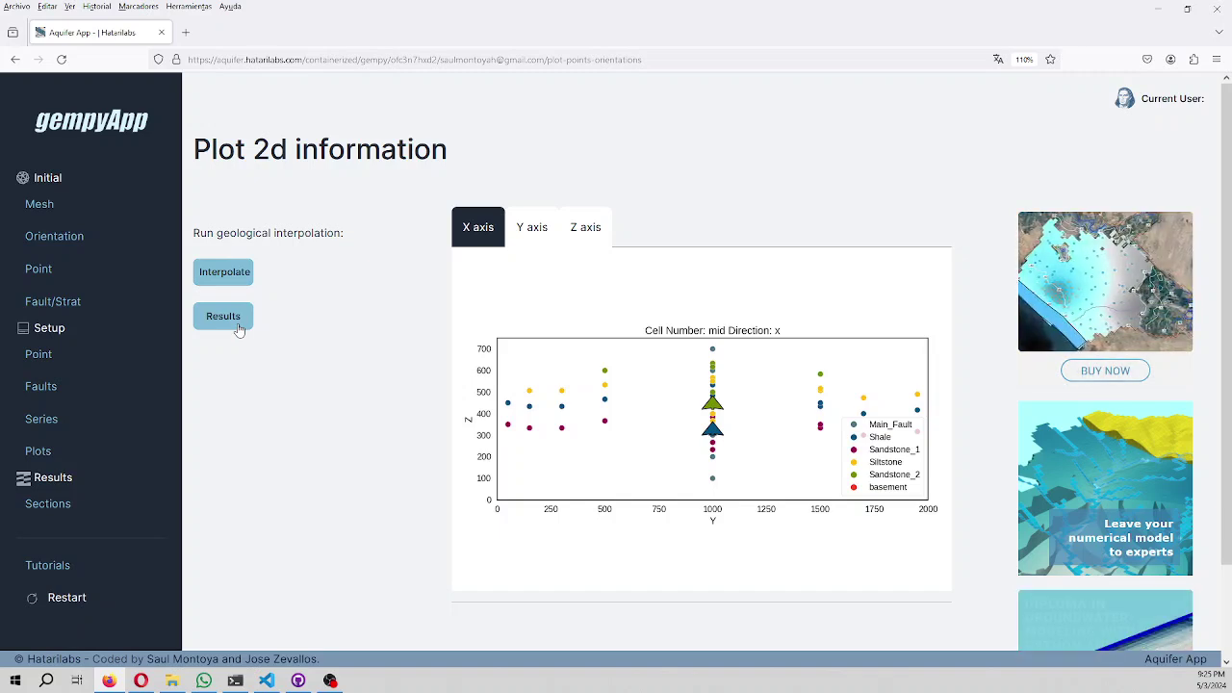
Show the interpolated lithology sections, comparing Y, Z and X directions before ending on X.
left_click(239, 329)
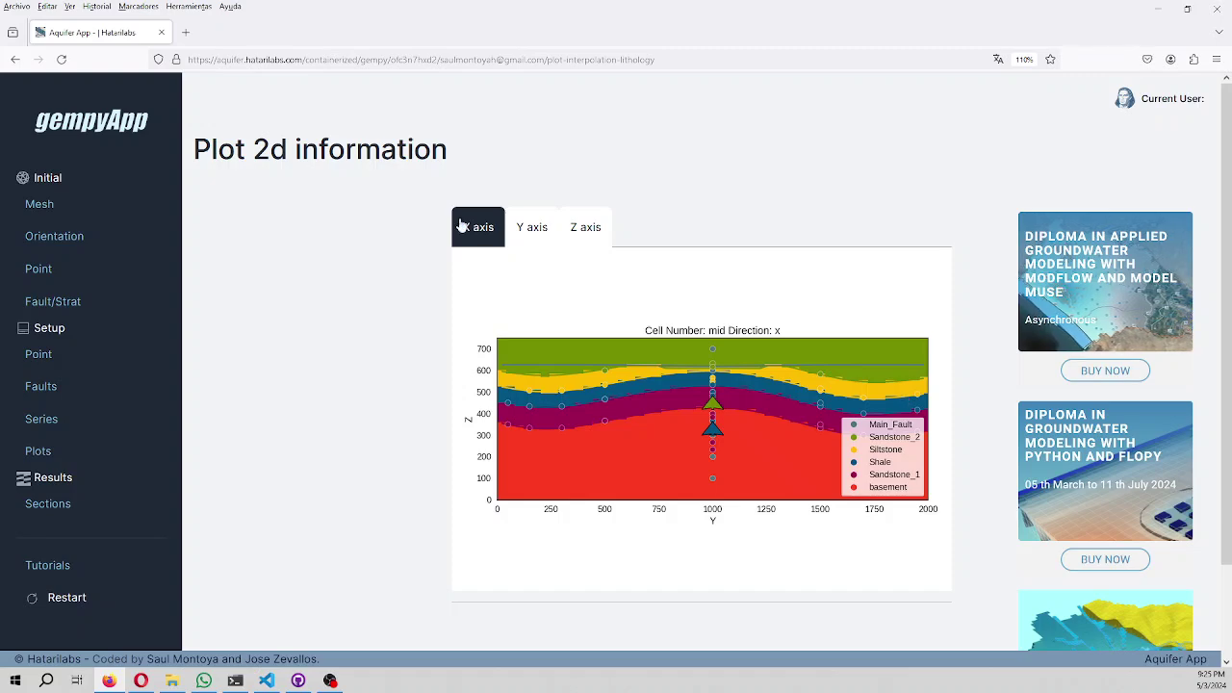
left_click(527, 231)
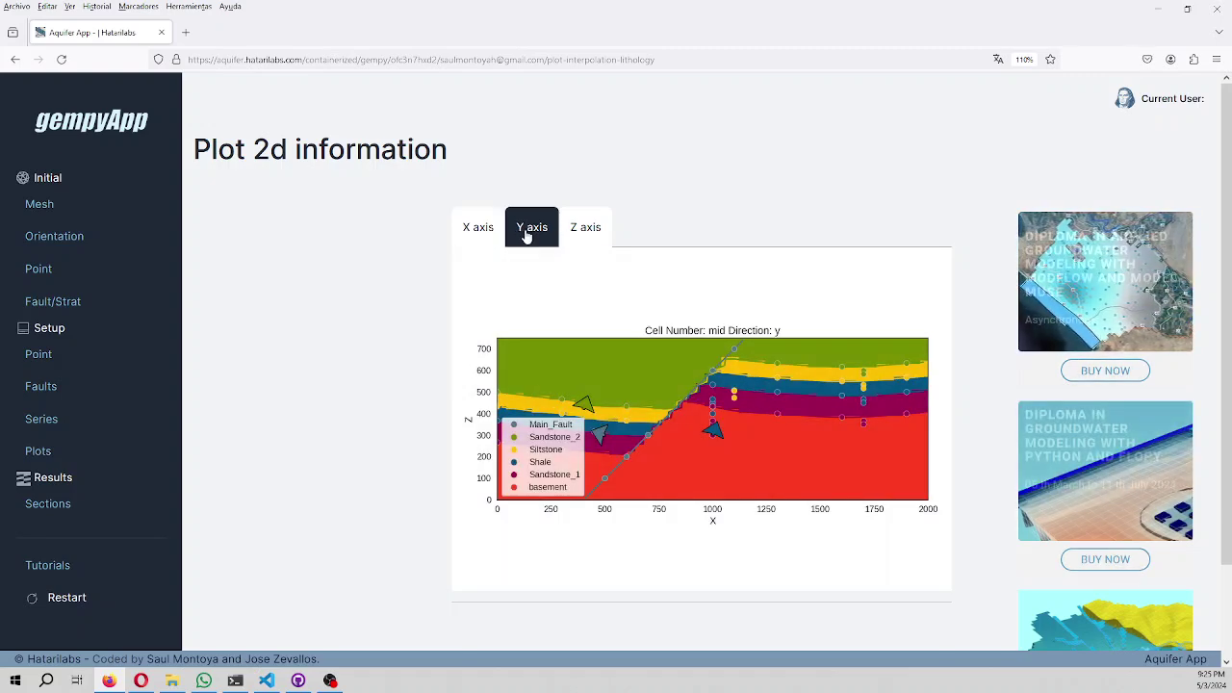
left_click(581, 233)
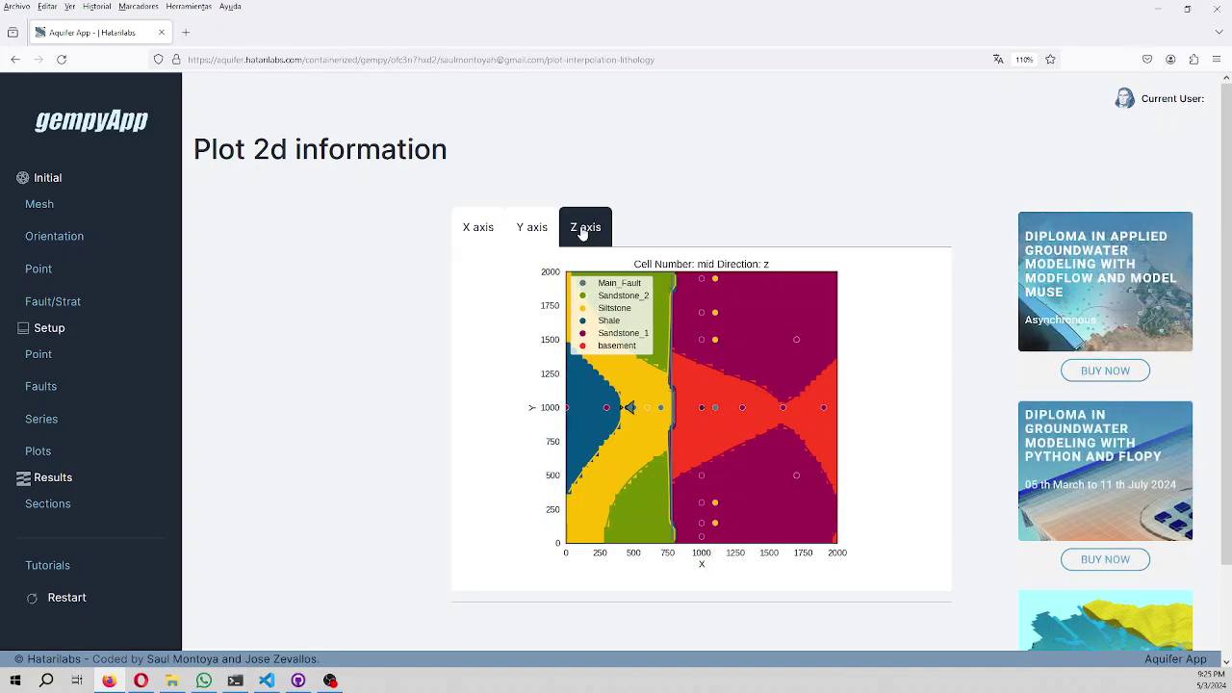
left_click(536, 229)
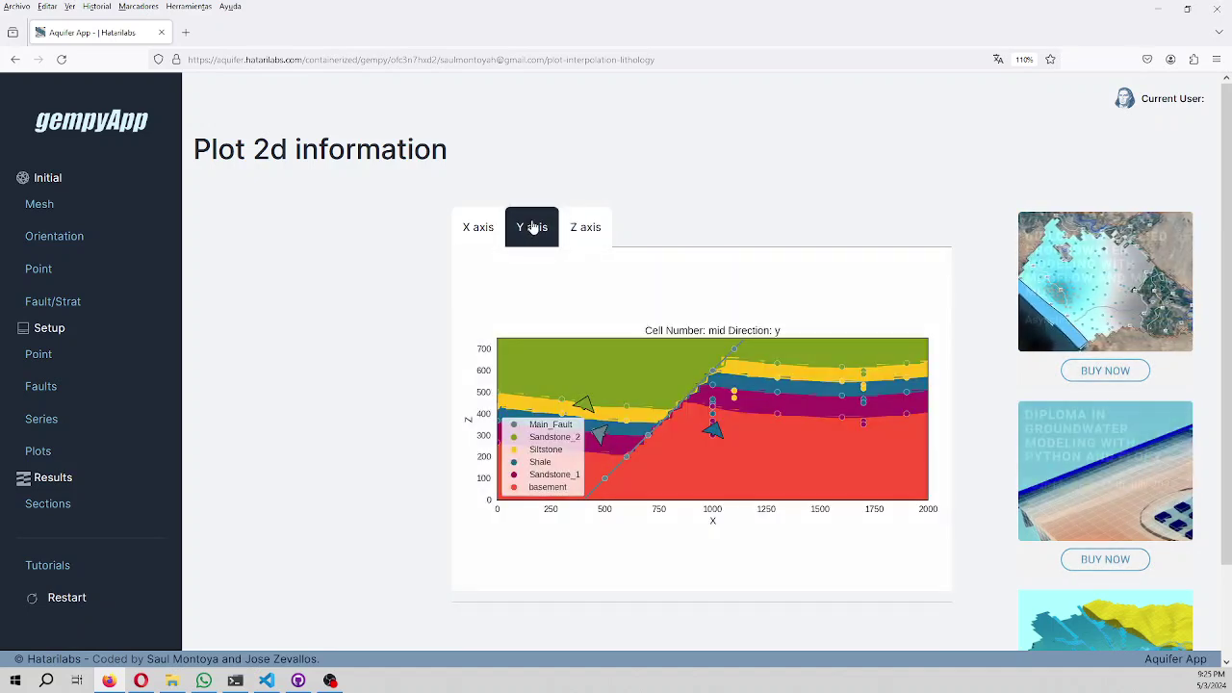
left_click(470, 229)
left_click(530, 243)
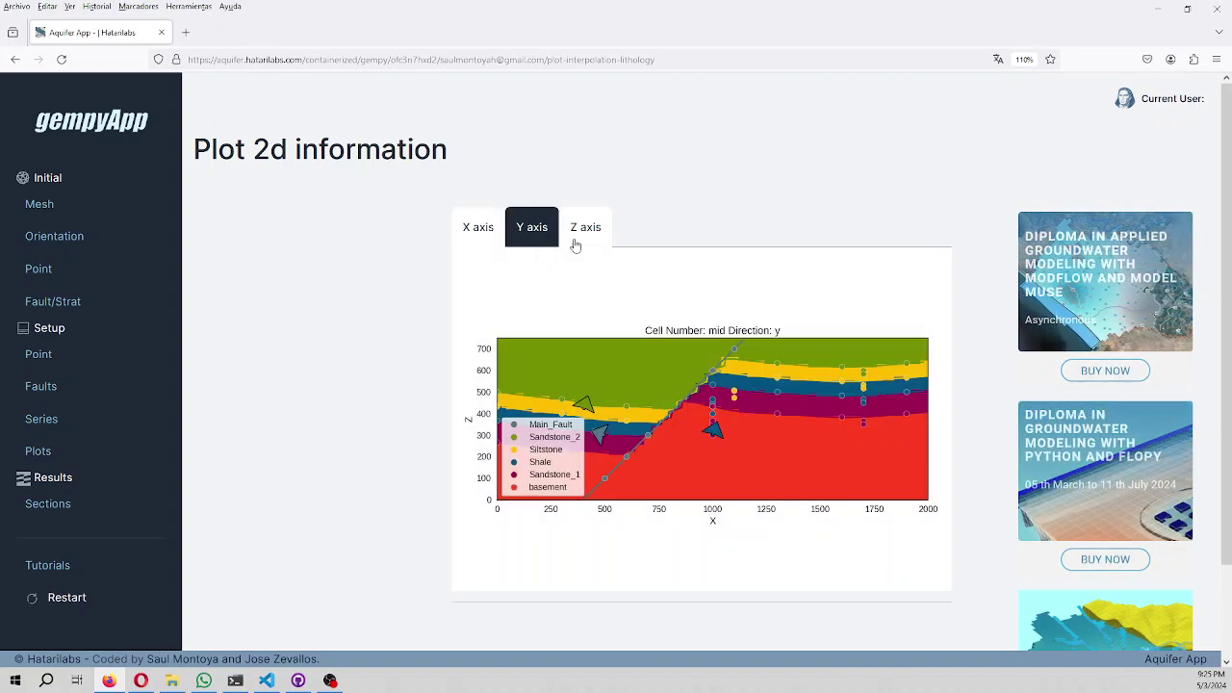
left_click(606, 245)
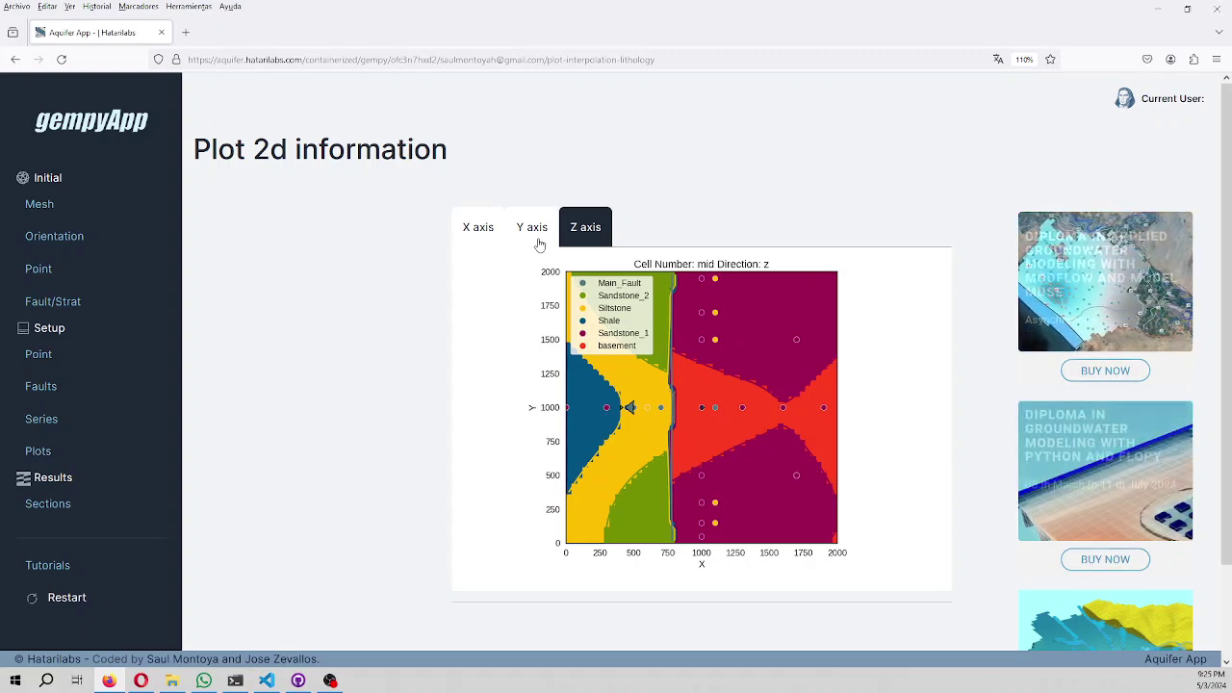
left_click(540, 243)
left_click(474, 236)
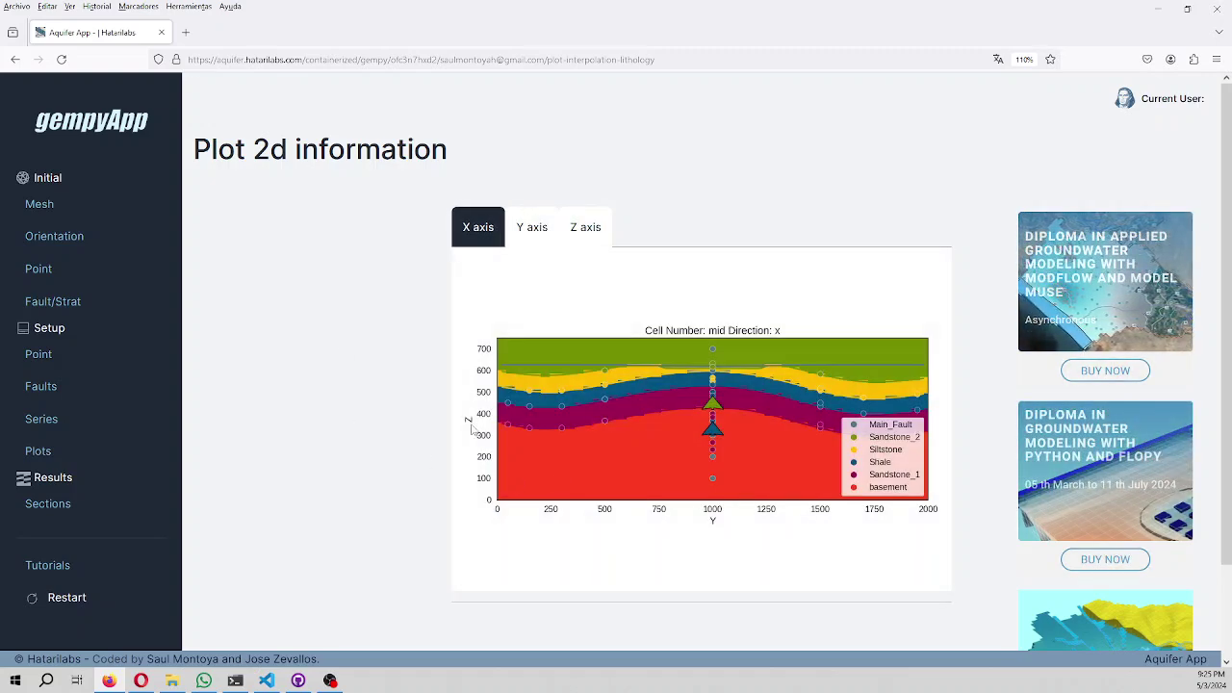